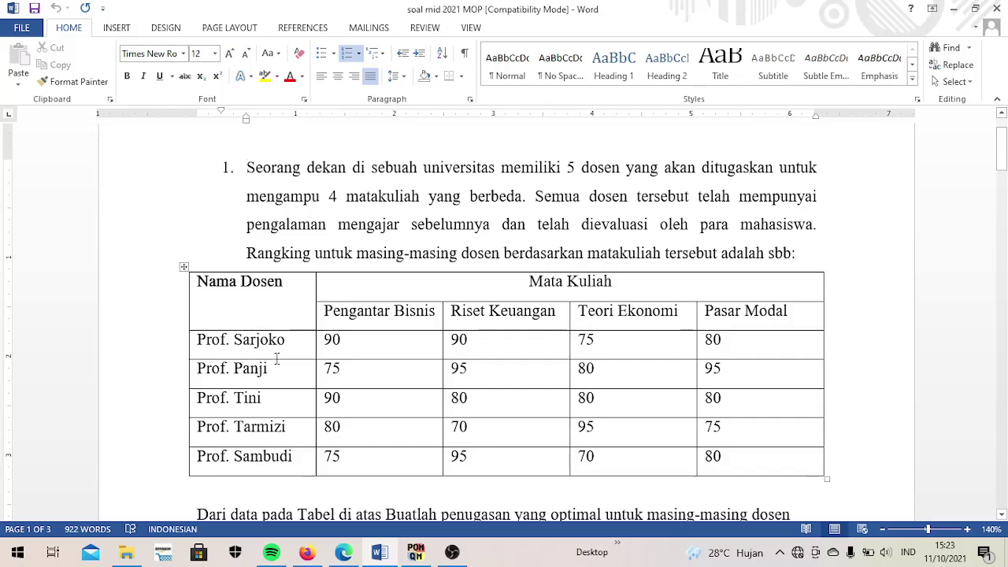
- Review the lecturer ranking table, switch to QM for Windows and start a new data set in the Assignment module
scroll(276, 359, "down", 1)
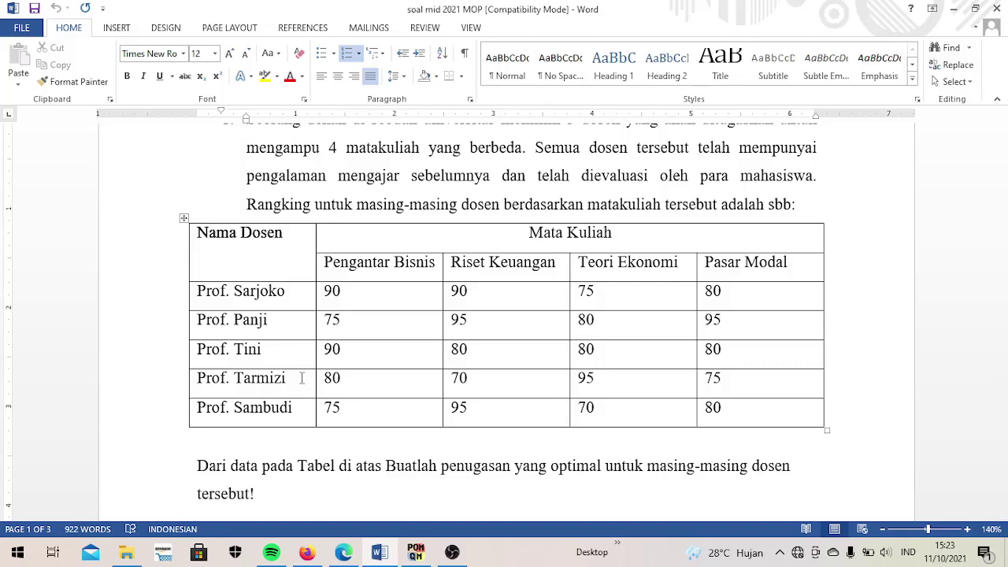
left_click(428, 555)
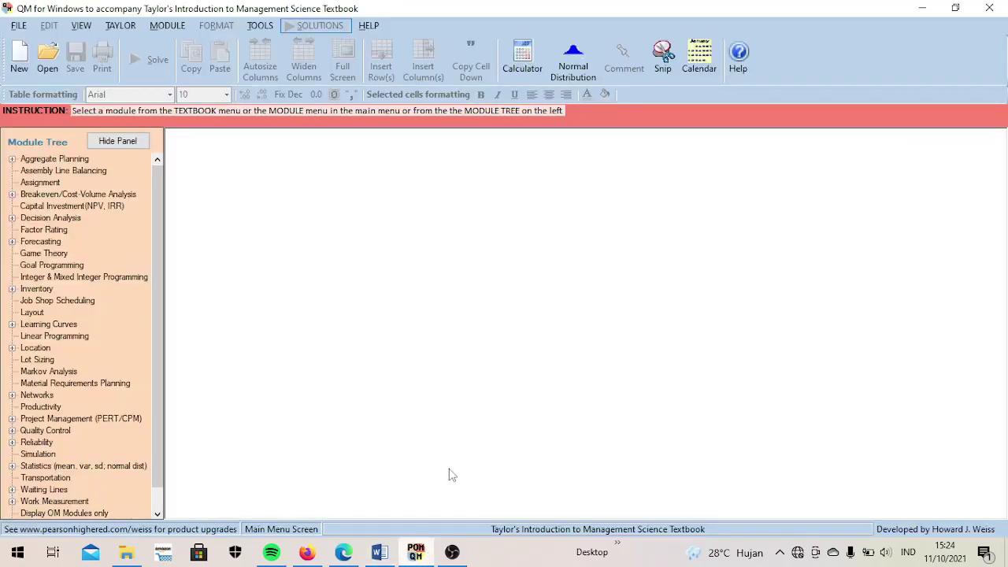
left_click(175, 29)
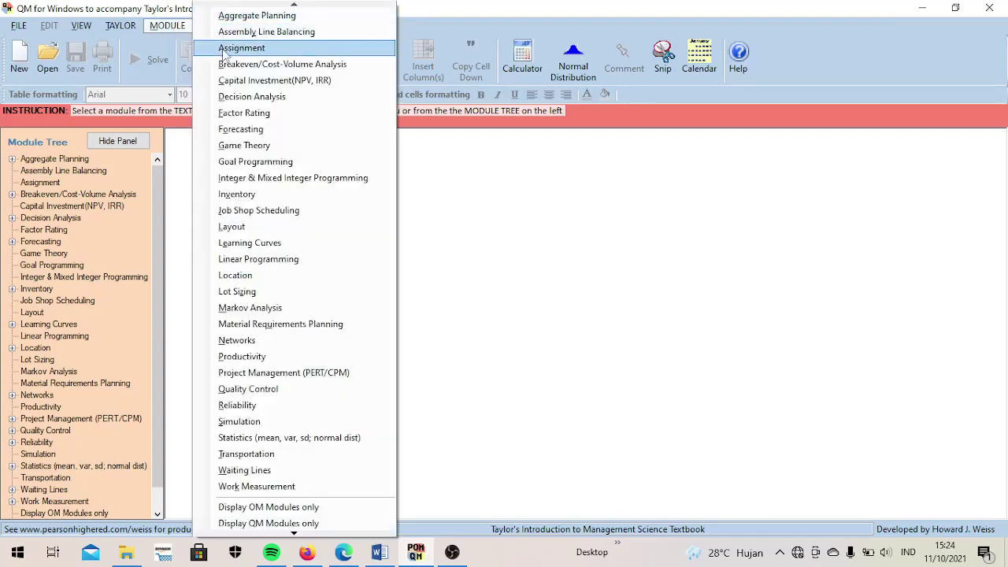
left_click(226, 52)
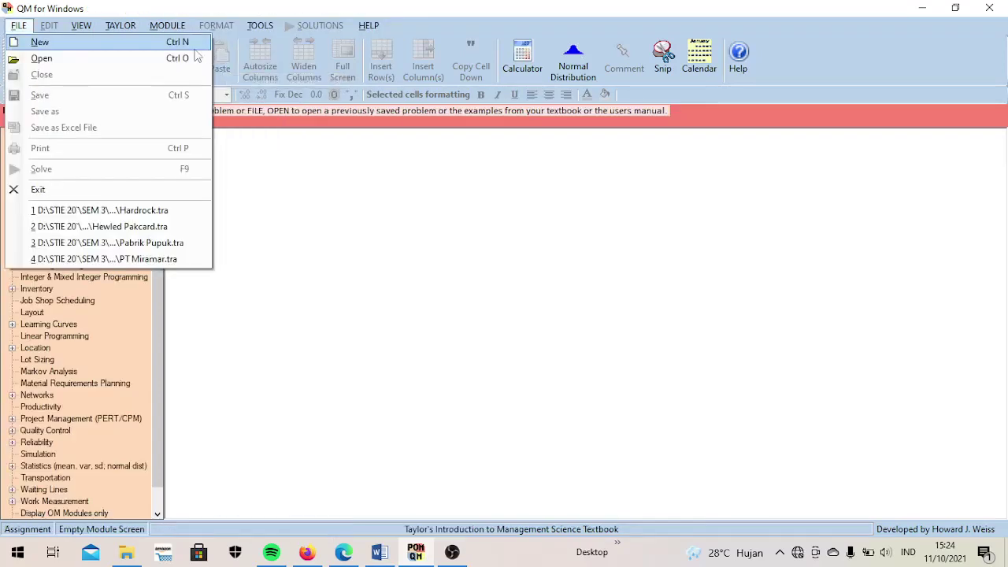
left_click(181, 44)
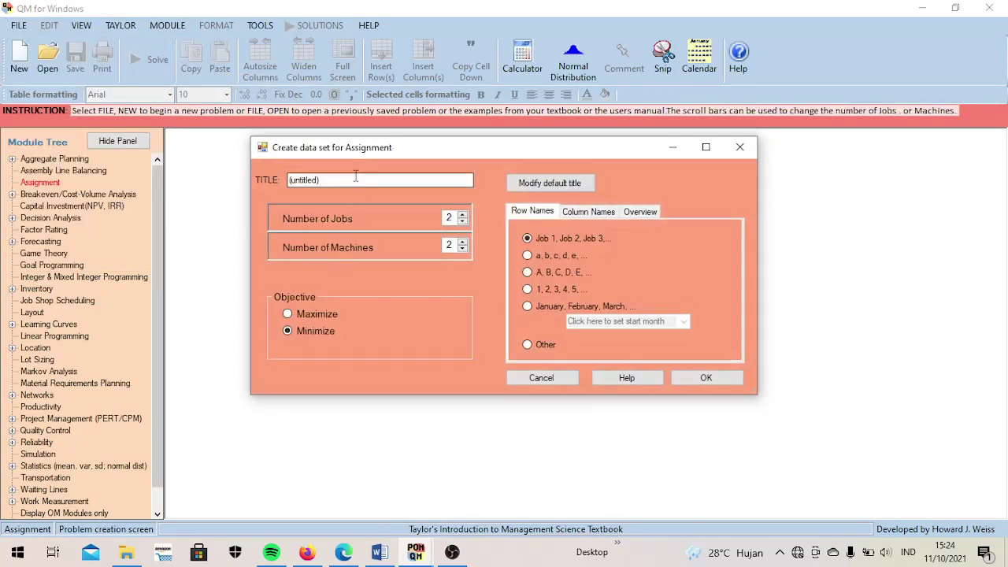
- Replace the default title of the new assignment data set with "Kampus A"
left_click(355, 180)
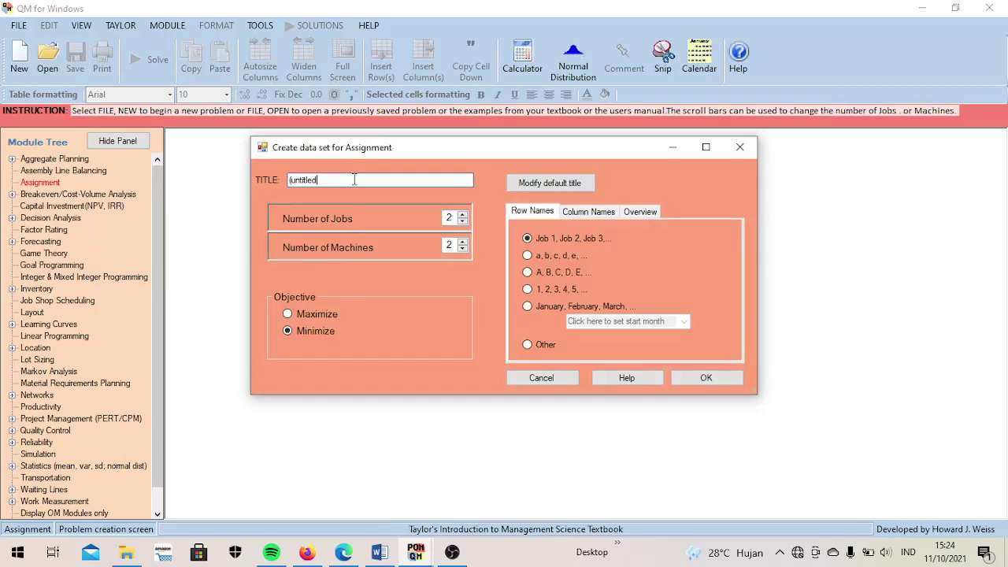
key("BackSpace")
key("BackSpace")
key("BackSpace")
key("BackSpace")
key("BackSpace")
key("BackSpace")
key("BackSpace")
key("BackSpace")
key("BackSpace")
key("BackSpace")
key("Caps_Lock")
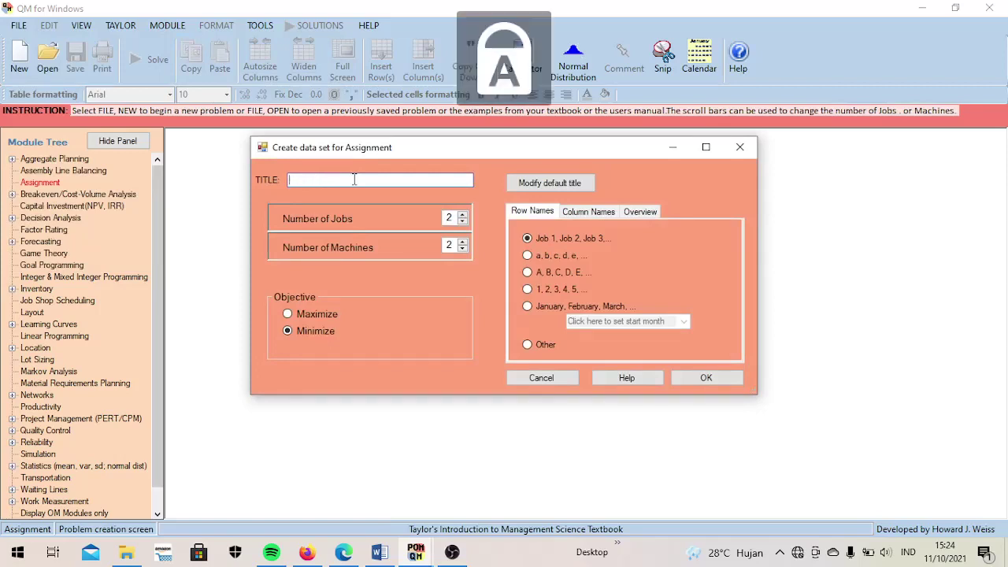
type("K")
key("Caps_Lock")
type("ampus")
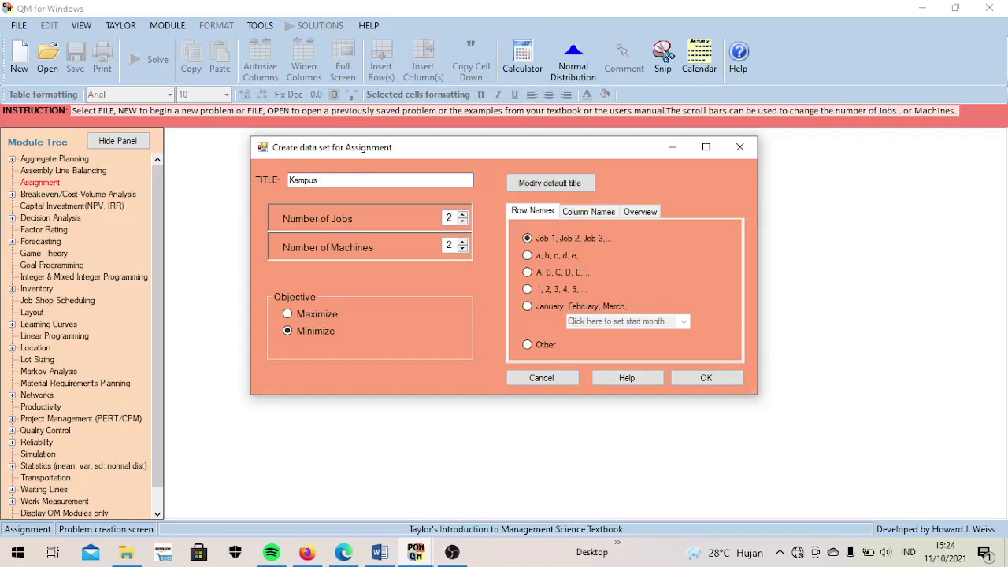
key("Caps_Lock")
type("A")
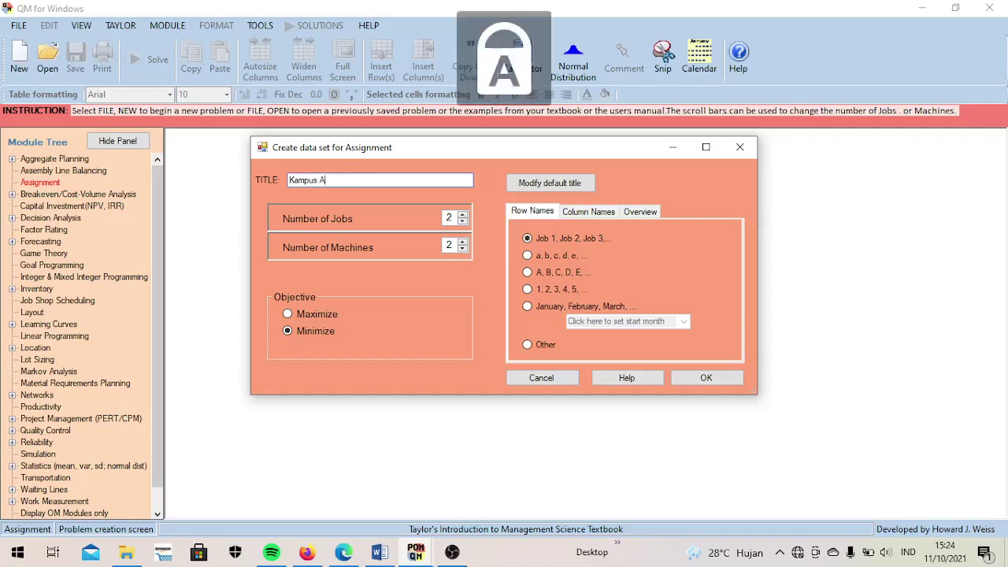
key("Caps_Lock")
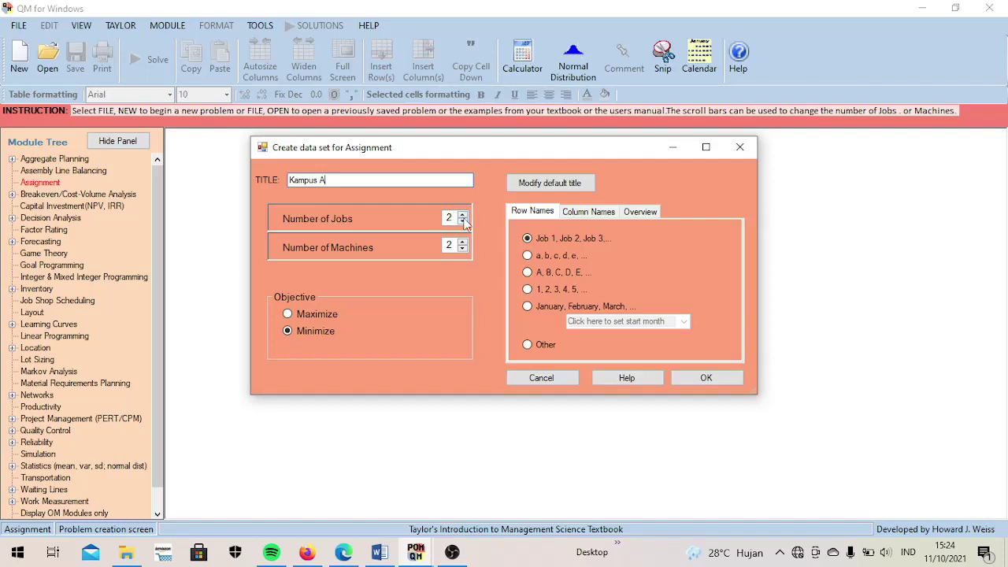
- Create the data set with 5 jobs, 4 machines and the Maximize objective
left_click(463, 217)
left_click(463, 217)
left_click(463, 217)
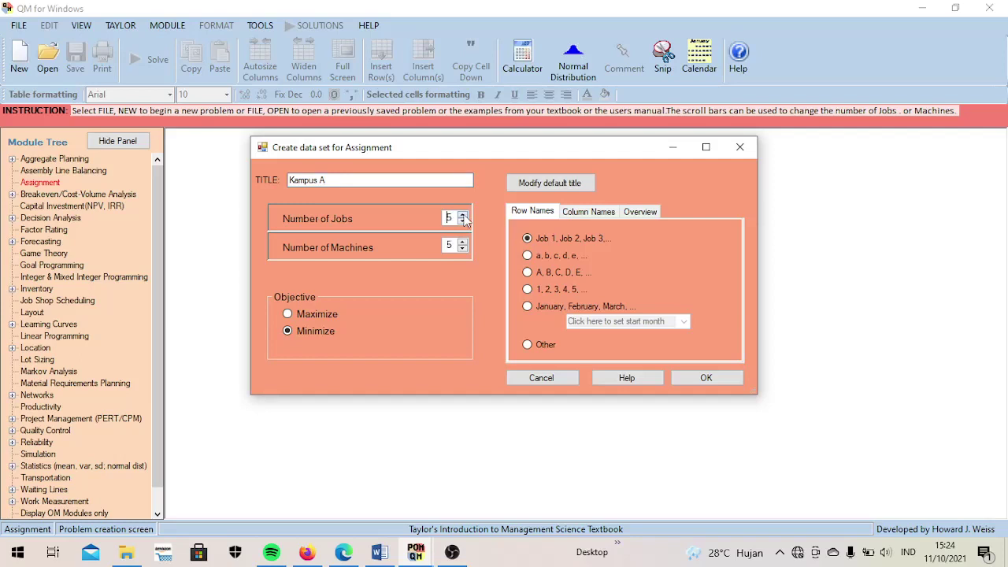
left_click(450, 245)
key("BackSpace")
type("4")
left_click(287, 314)
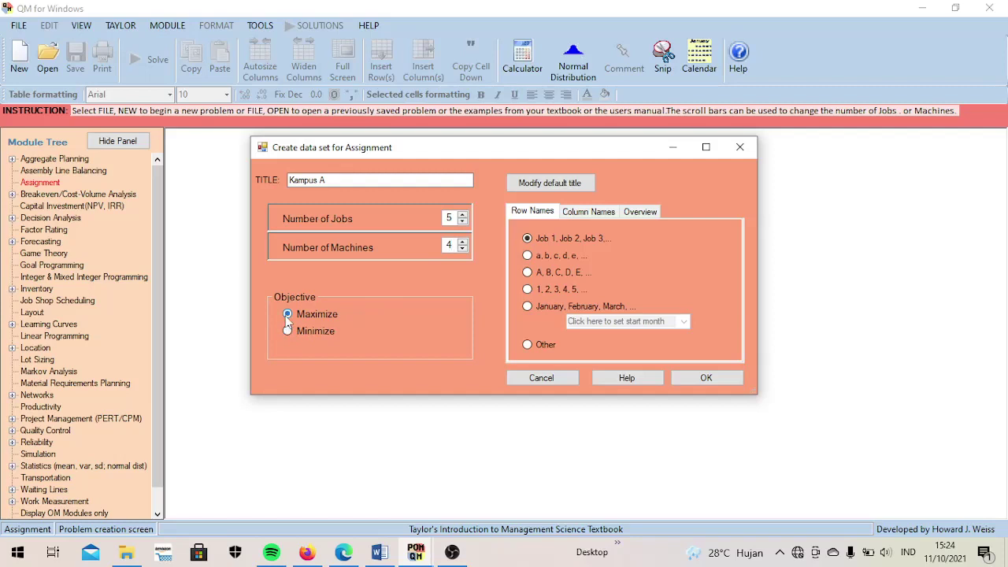
left_click(727, 384)
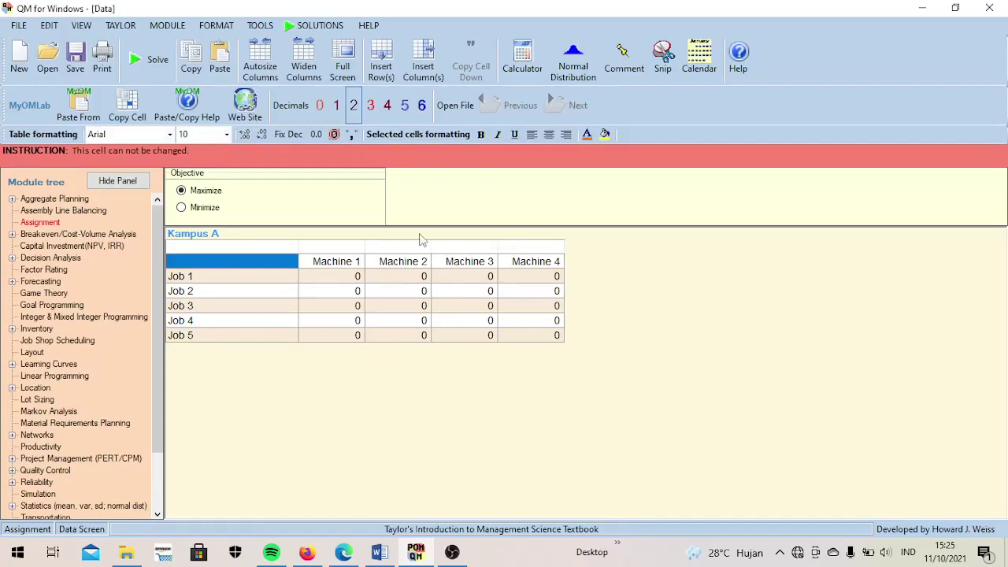
- Rename the Job 1 row with "Prof." and the first lecturer's name from the question table
left_click(253, 280)
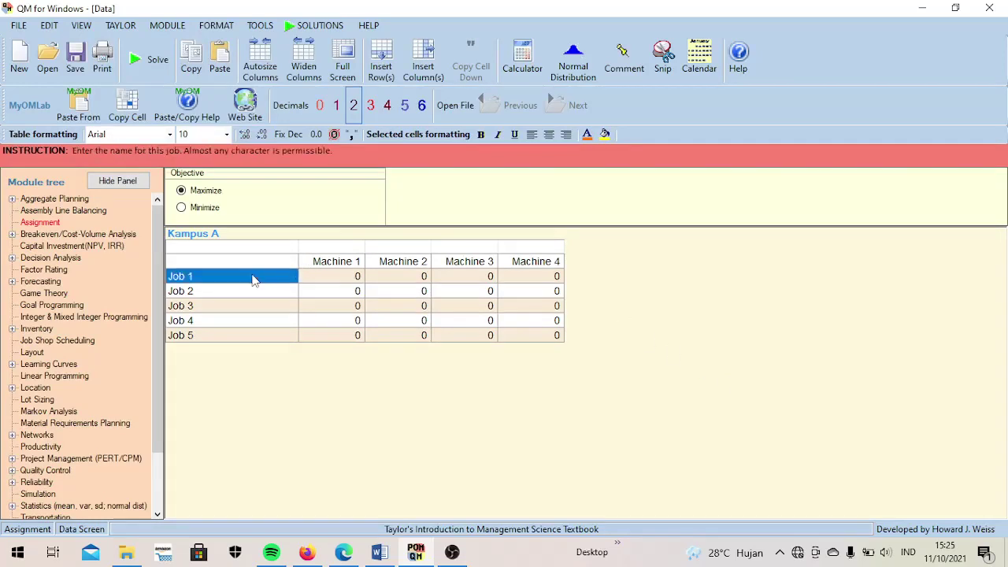
key("Caps_Lock")
type("P")
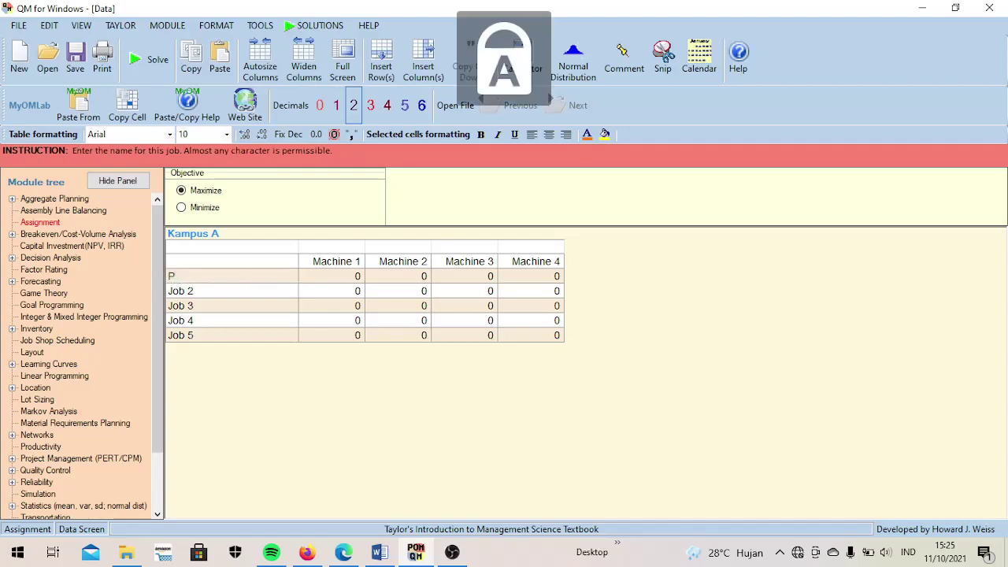
key("Caps_Lock")
type("rof.")
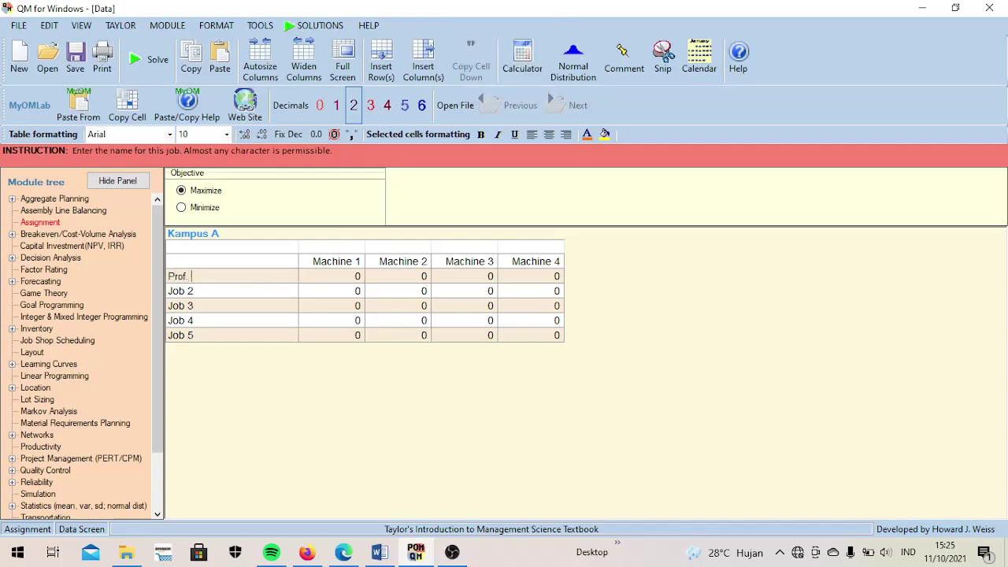
key("Caps_Lock")
type("S")
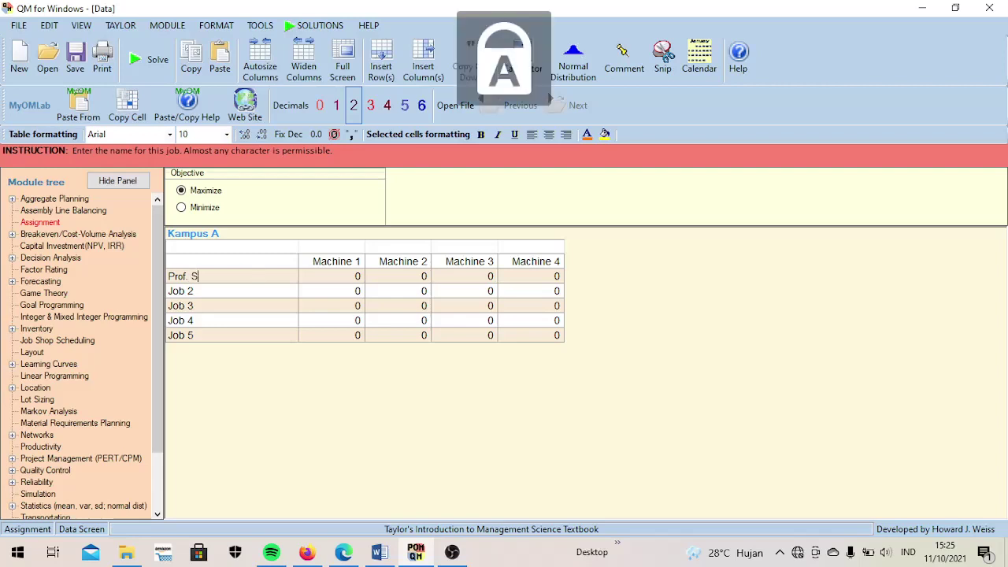
key("Caps_Lock")
type("arjoko")
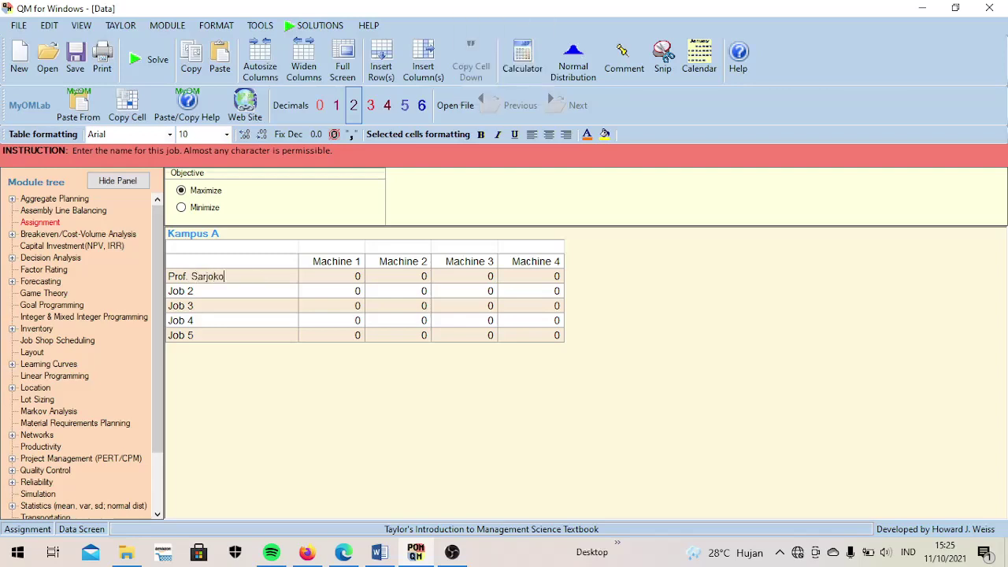
key("Return")
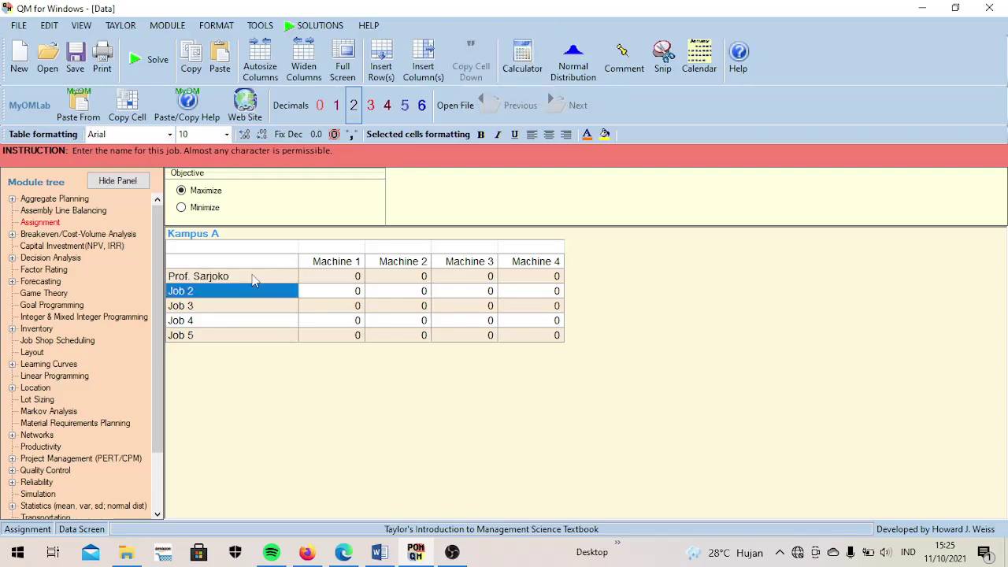
- Rename the Job 2 row with "Prof." and the second lecturer's name from the question table
key("Caps_Lock")
type("P")
key("Caps_Lock")
type("r")
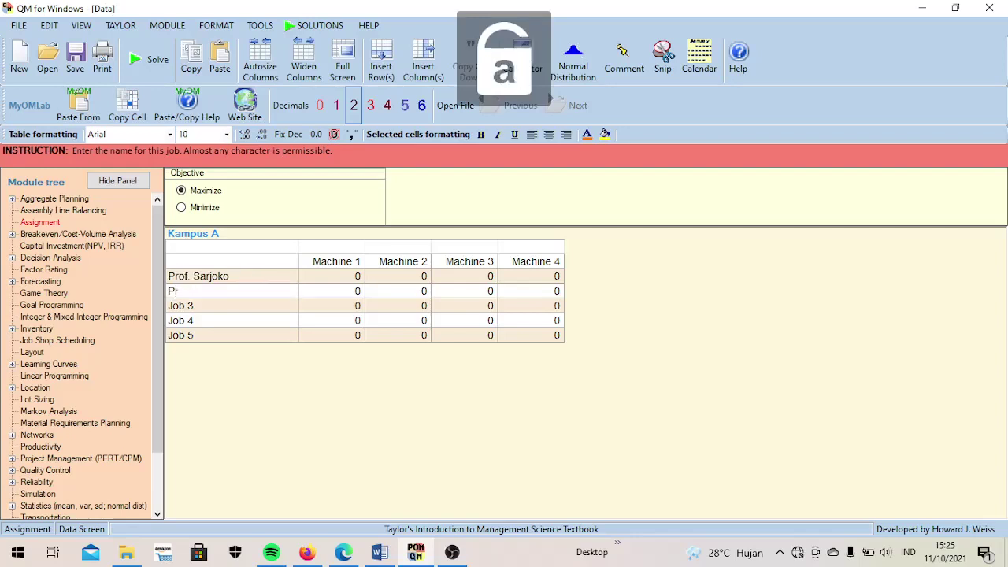
type("of")
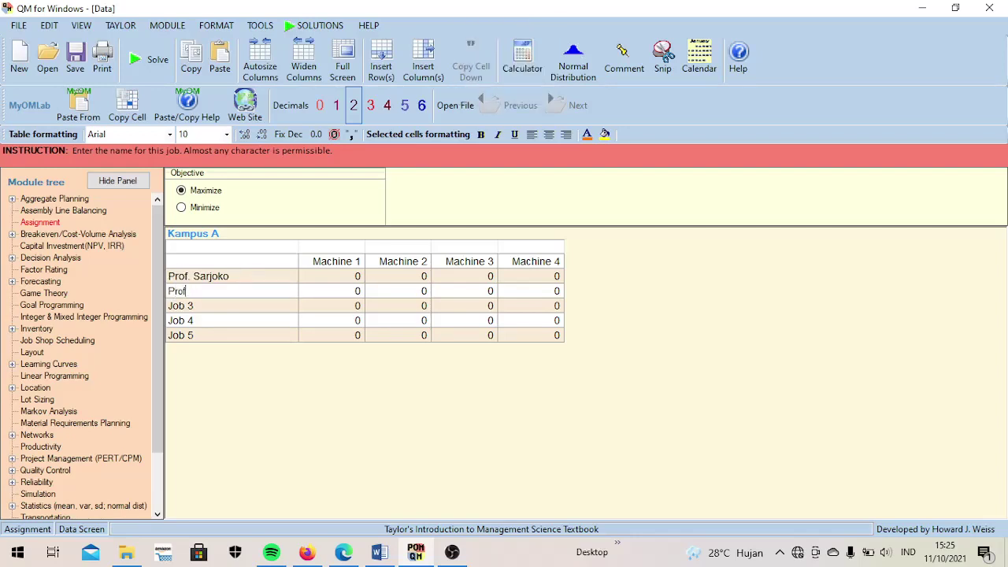
type(".")
key("Caps_Lock")
type("P")
key("Caps_Lock")
type("a")
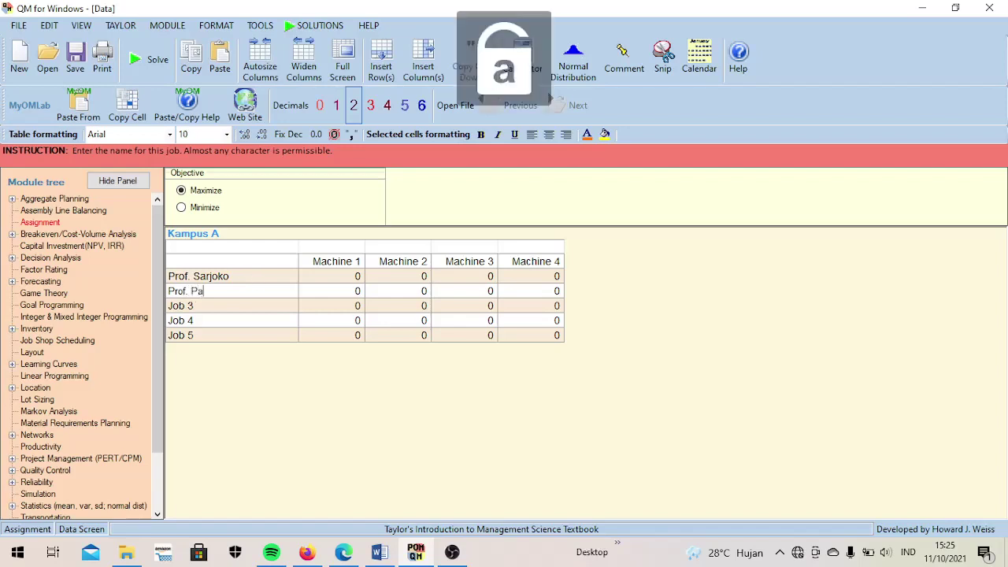
type("nji")
key("Return")
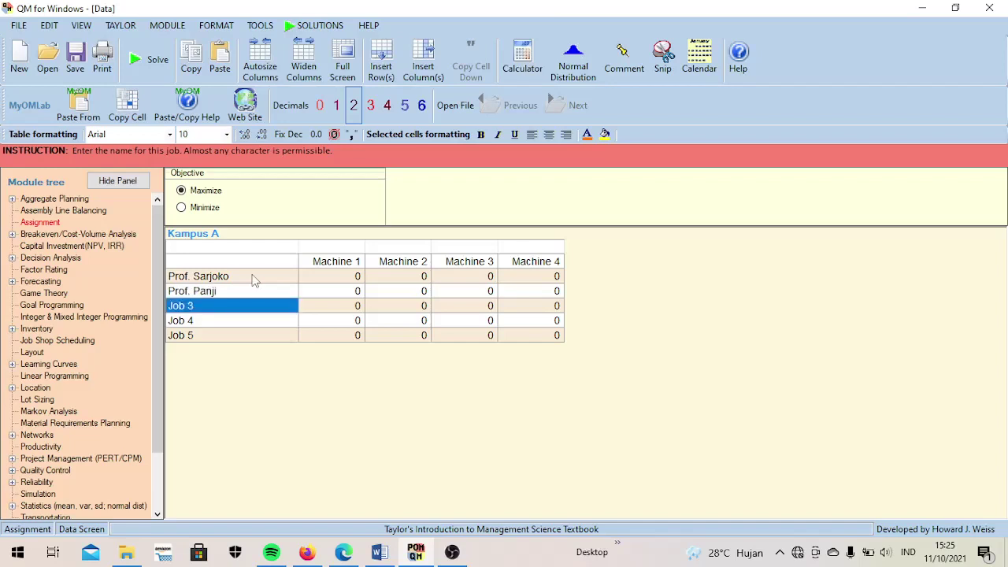
- Rename the Job 3 row with "Prof." and the third lecturer's name from the question table
key("Caps_Lock")
type("P")
key("Caps_Lock")
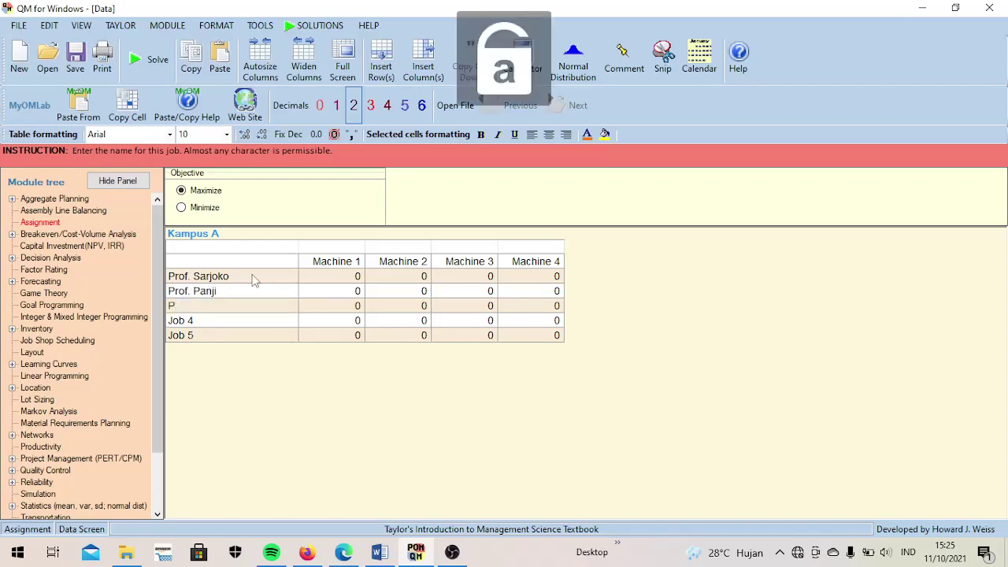
type("rof")
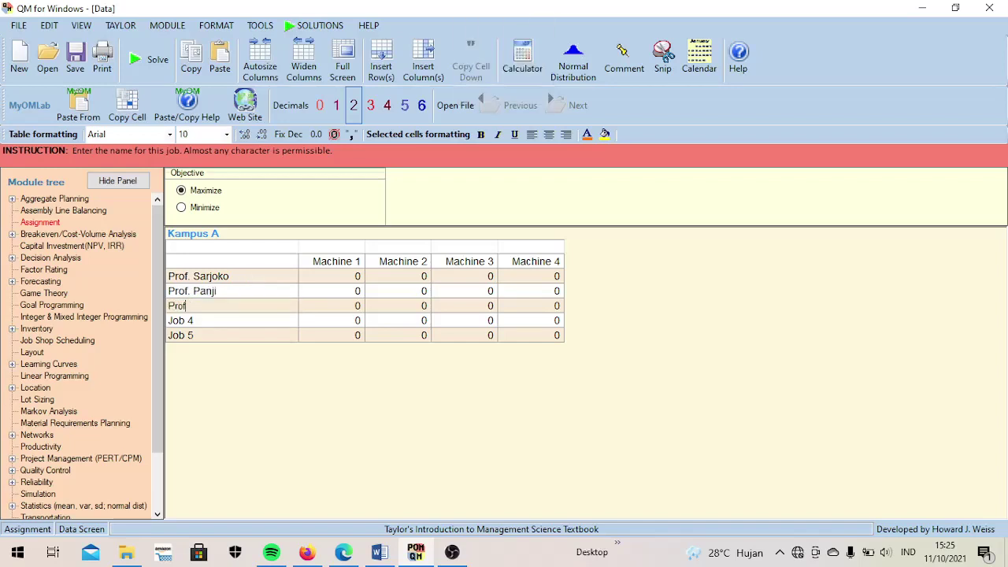
type(".")
key("Caps_Lock")
type("T")
key("Caps_Lock")
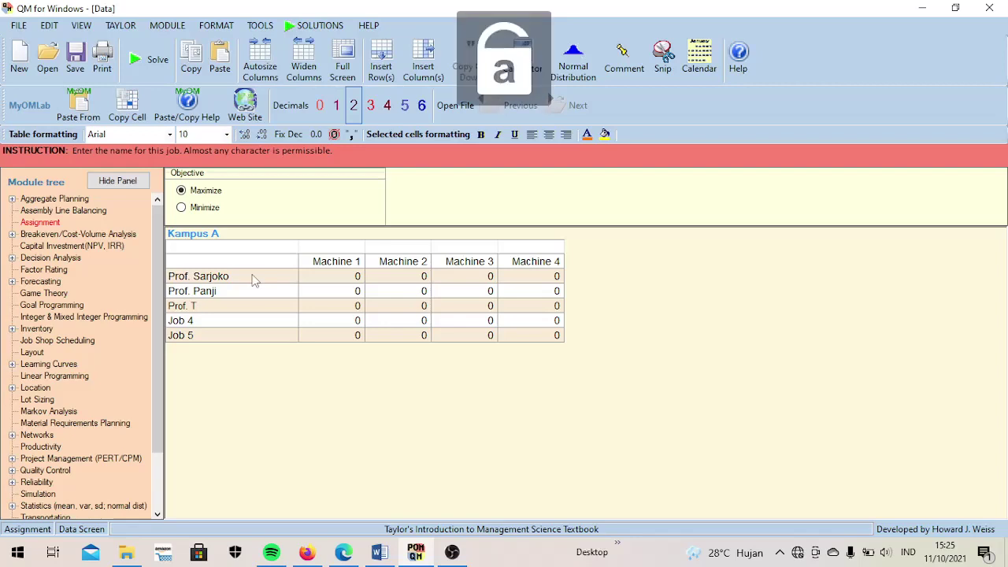
type("ini")
key("Return")
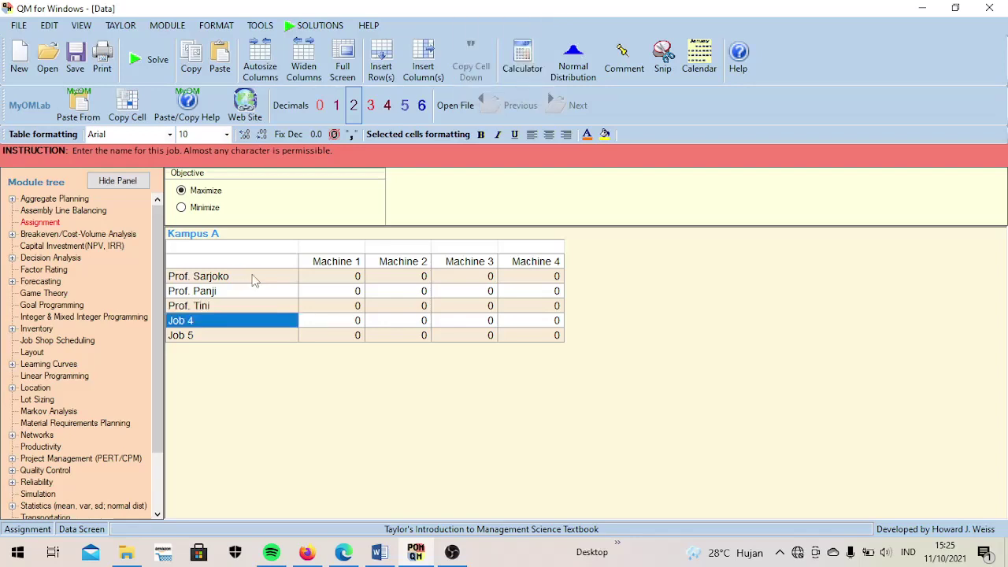
- Rename the Job 4 row with "Prof." and the fourth lecturer's name from the question table
key("Caps_Lock")
type("P")
key("Caps_Lock")
type("ro")
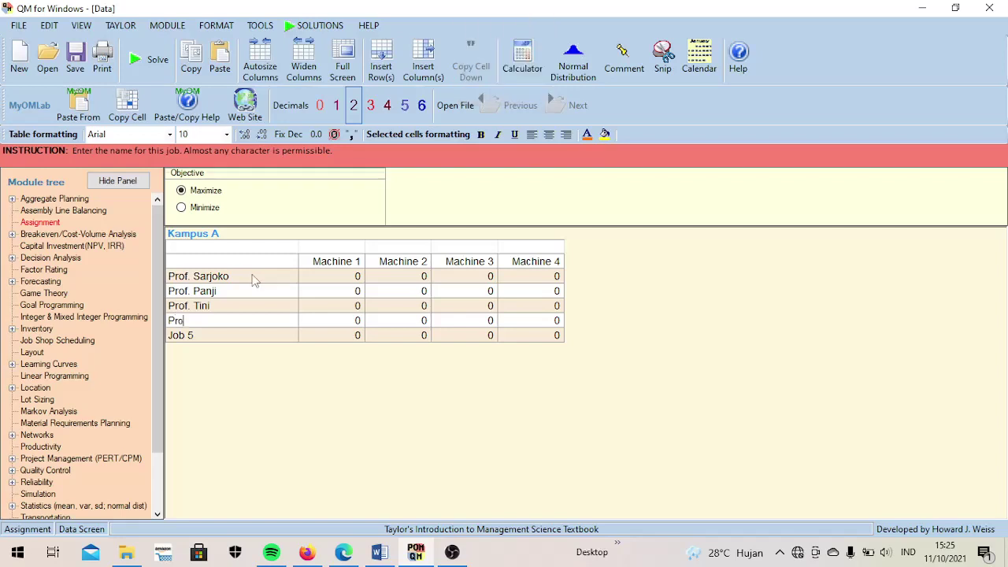
type("f.")
key("Caps_Lock")
type("T")
key("Caps_Lock")
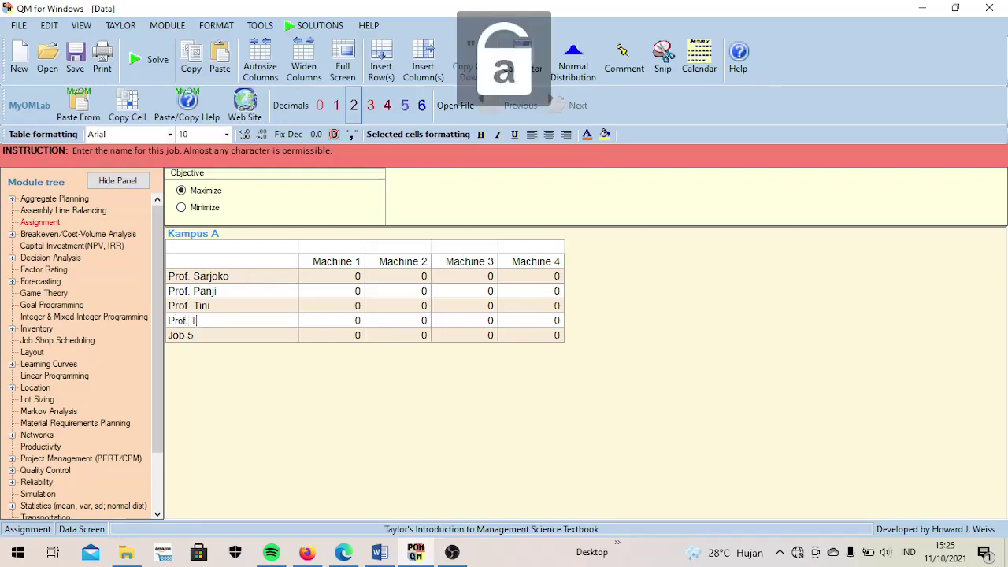
type("armizi")
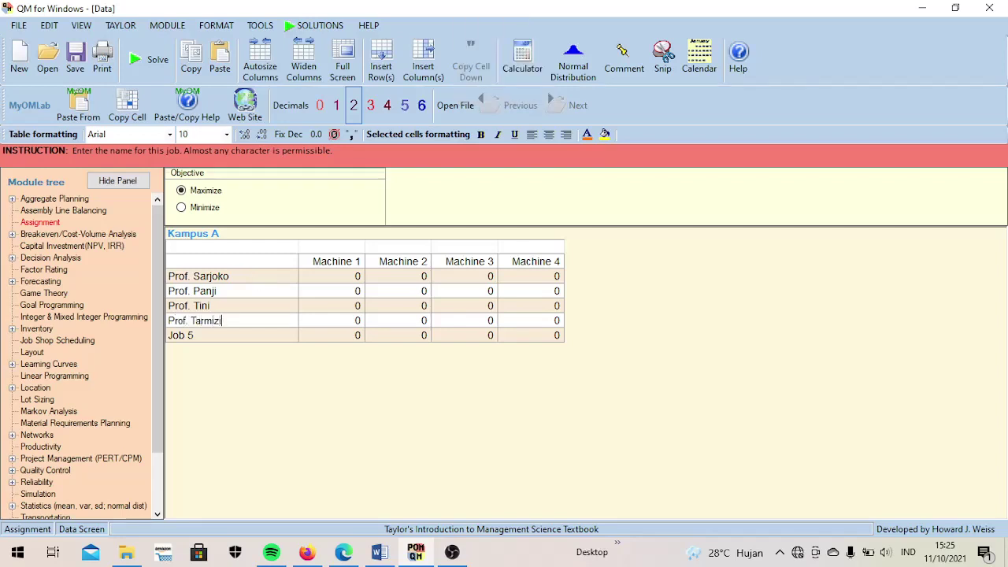
key("Return")
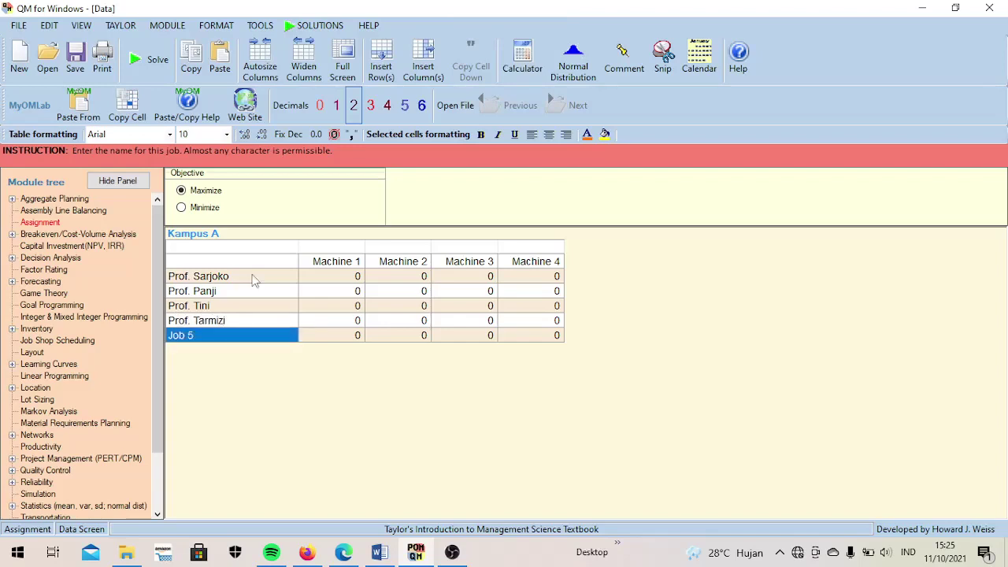
- Rename the Job 5 row with "Prof." and the fifth lecturer's name from the question table
key("Caps_Lock")
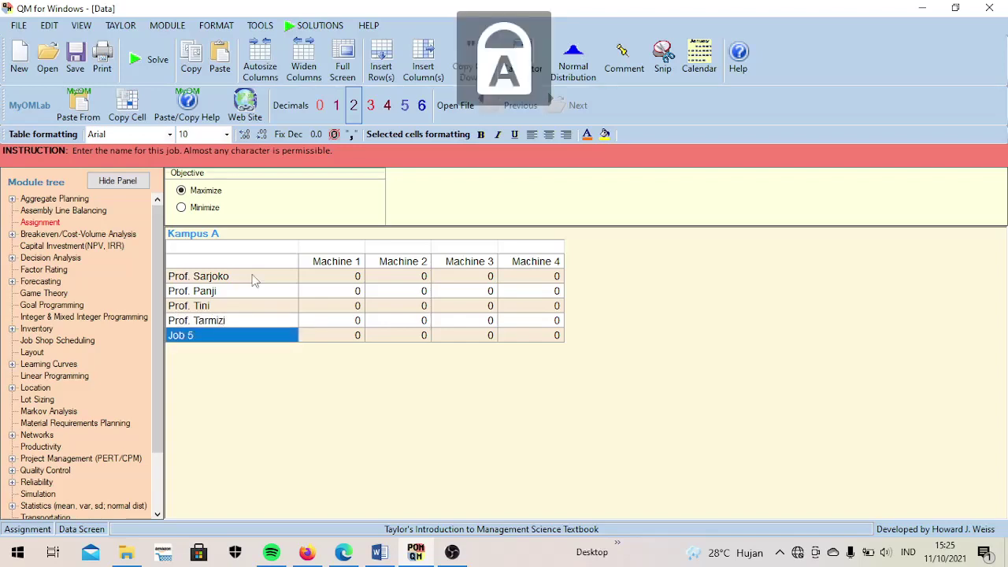
type("P")
key("Caps_Lock")
type("rof")
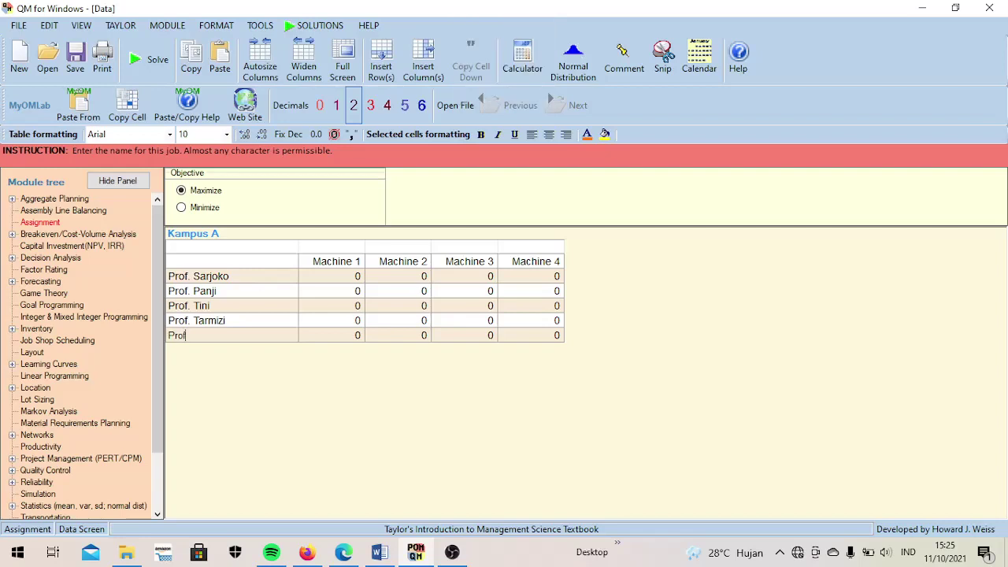
type(".")
key("Caps_Lock")
type("S")
key("Caps_Lock")
type("ambud")
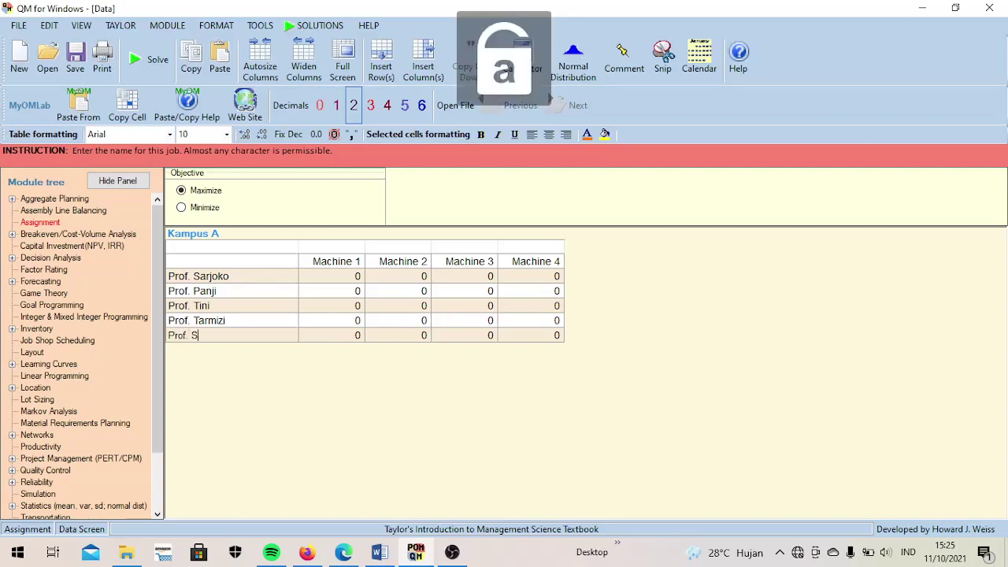
type("i")
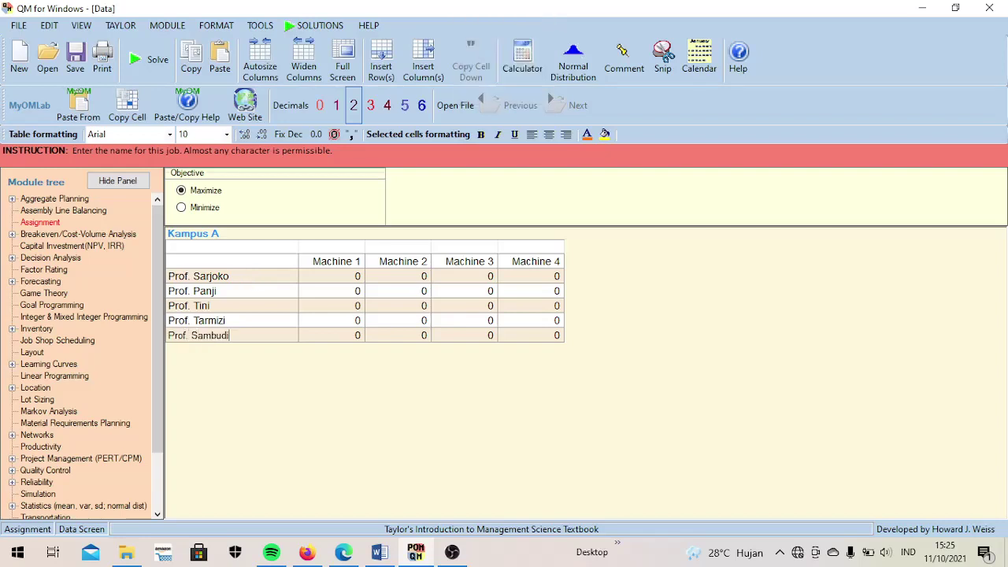
- Rename the Machine 1 column as PB
left_click(338, 263)
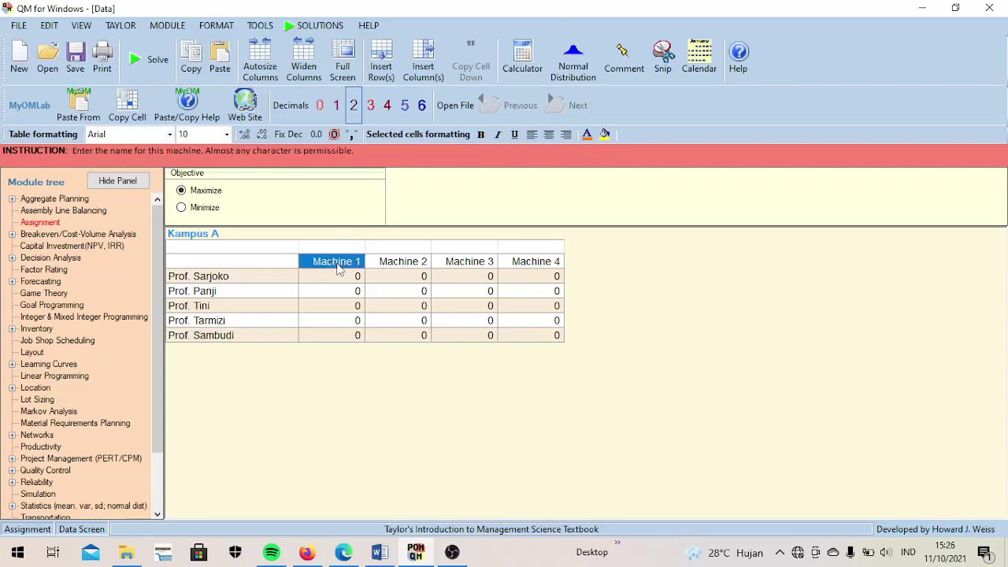
key("Caps_Lock")
type("P")
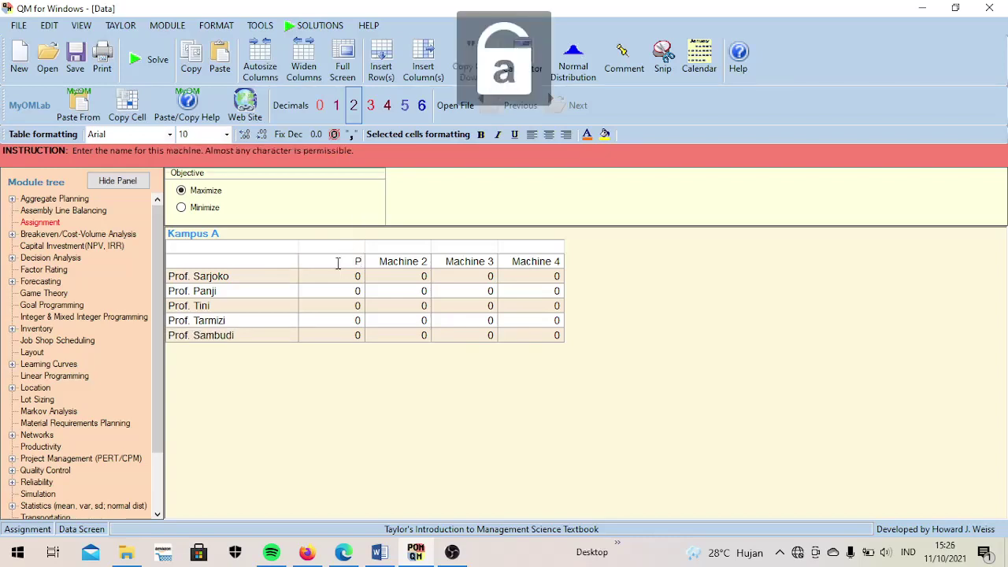
type("engan")
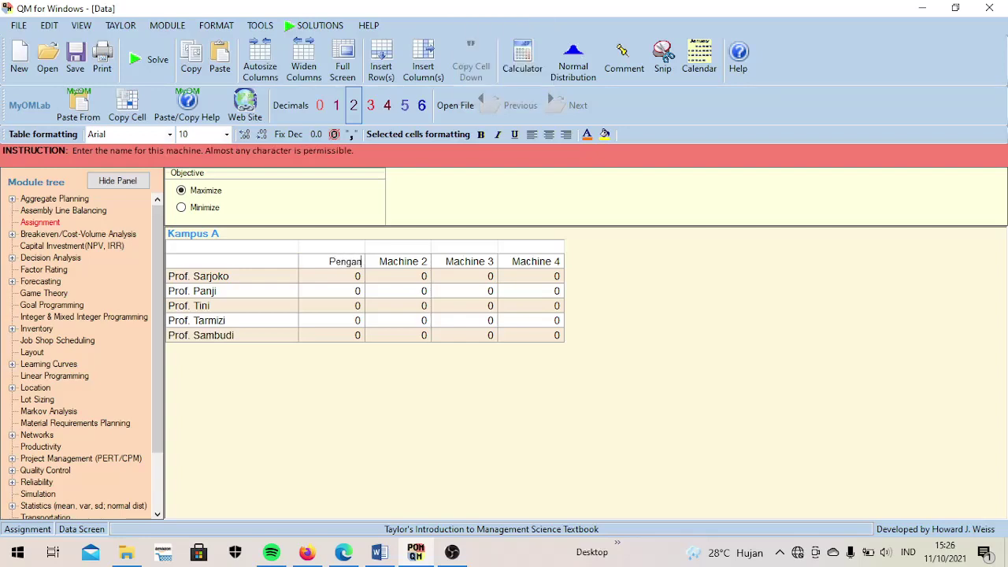
type("tar bisn")
key("BackSpace")
key("BackSpace")
key("BackSpace")
key("BackSpace")
key("BackSpace")
key("BackSpace")
key("BackSpace")
key("BackSpace")
key("BackSpace")
key("BackSpace")
key("BackSpace")
key("BackSpace")
key("BackSpace")
key("Caps_Lock")
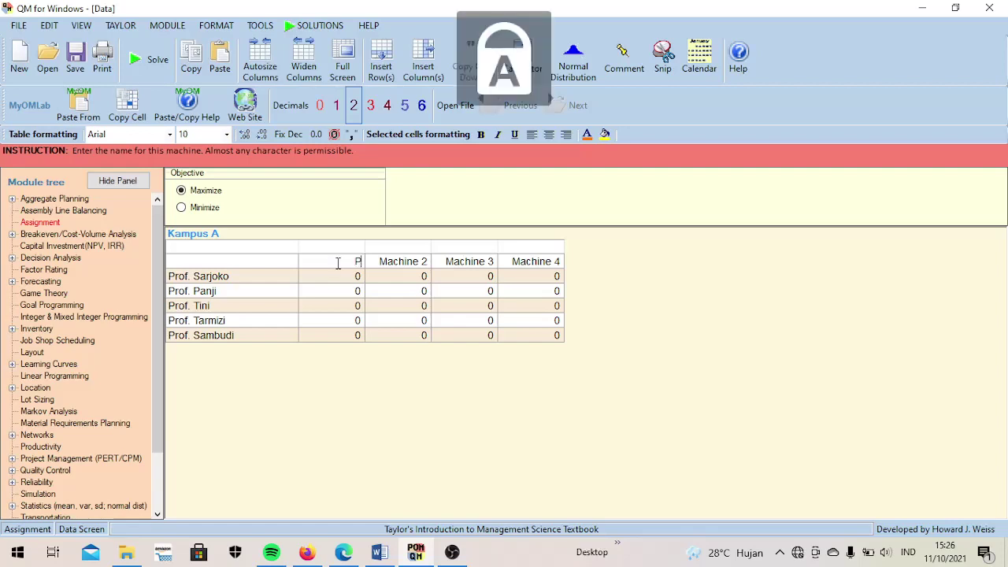
type("B")
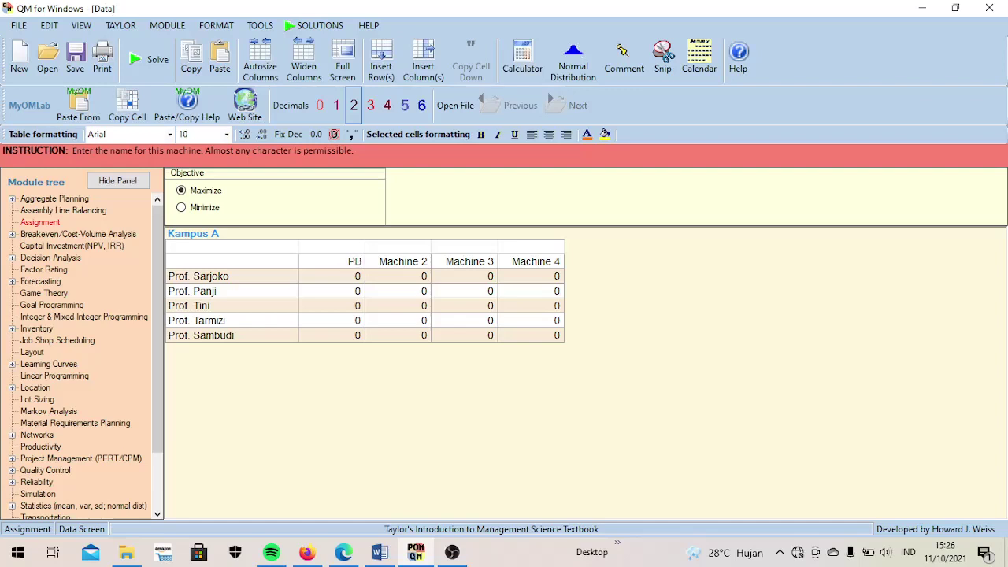
key("Tab")
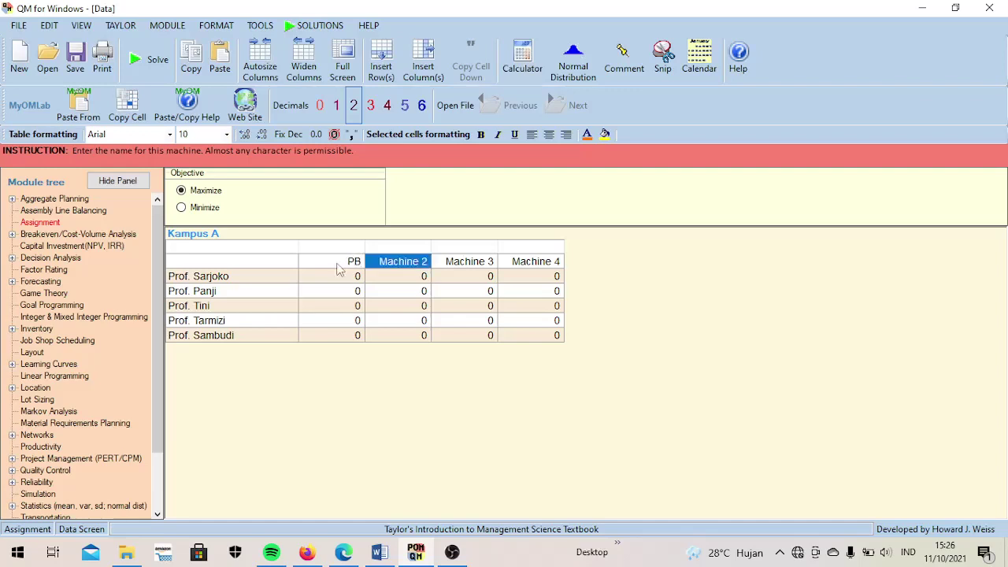
- Rename the Machine 2 column as RK
key("Caps_Lock")
type("(")
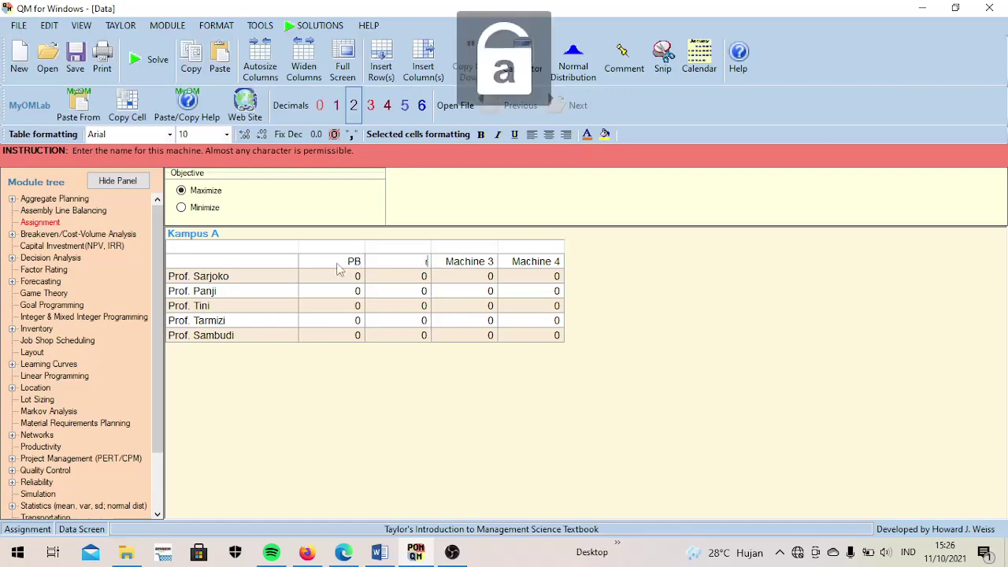
key("Caps_Lock")
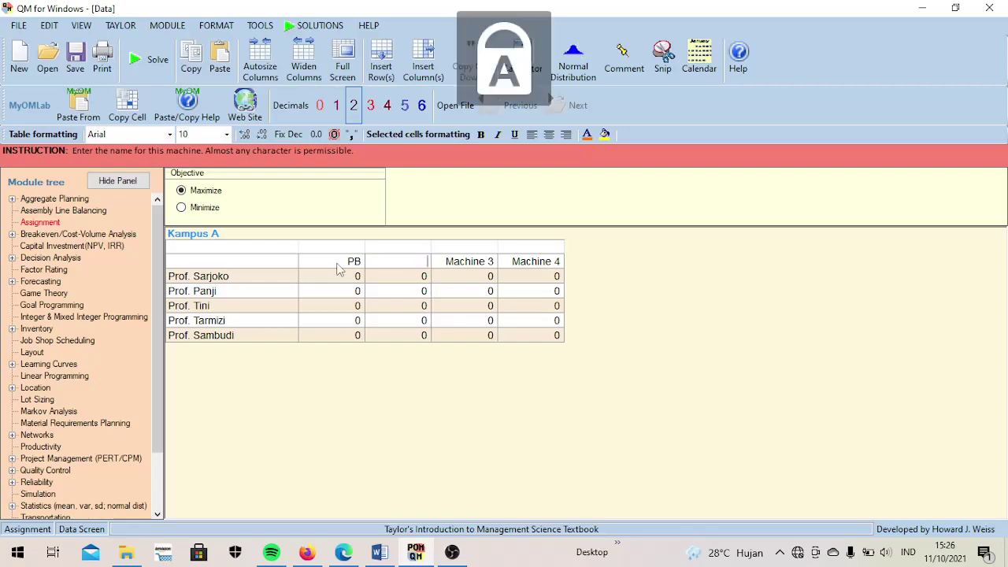
key("BackSpace")
type("RK")
key("BackSpace")
key("BackSpace")
type("RK")
key("Return")
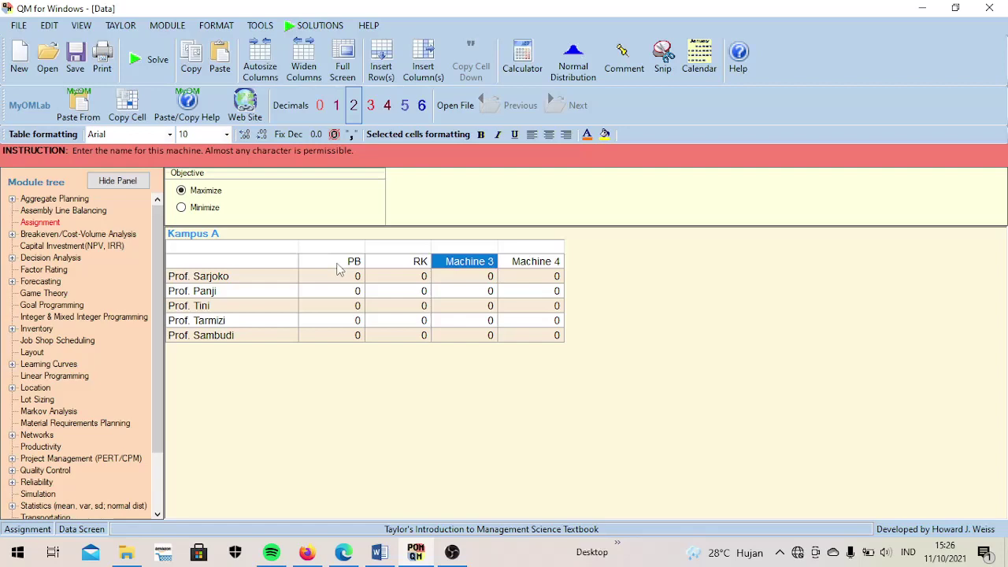
- Rename the Machine 3 column as TE and the Machine 4 column as PM
type("TE")
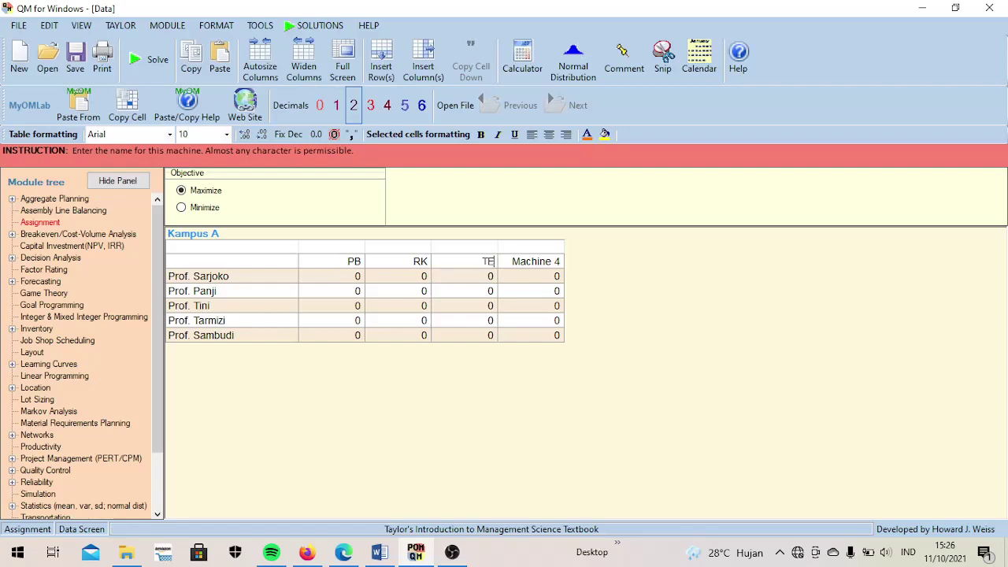
key("Return")
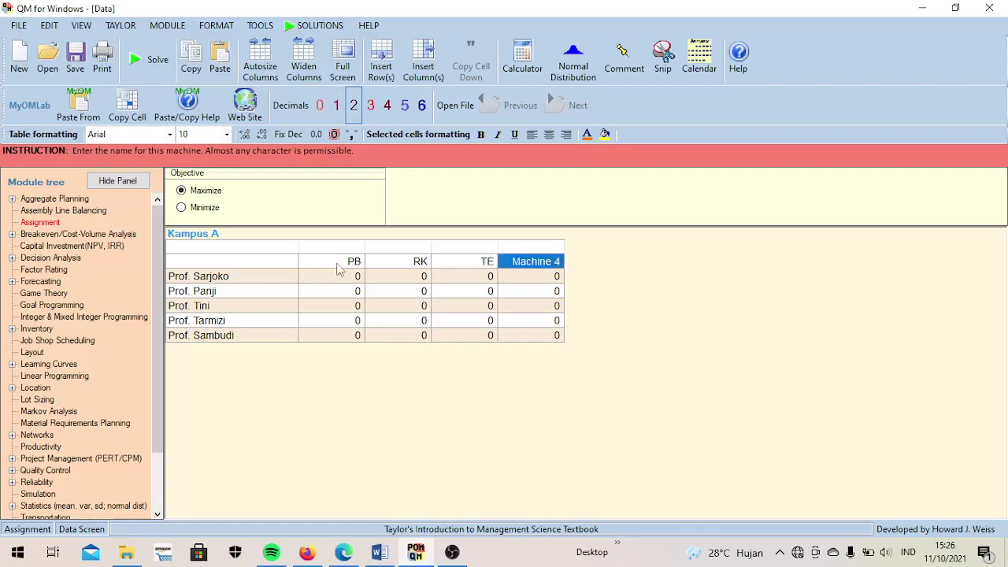
type("P")
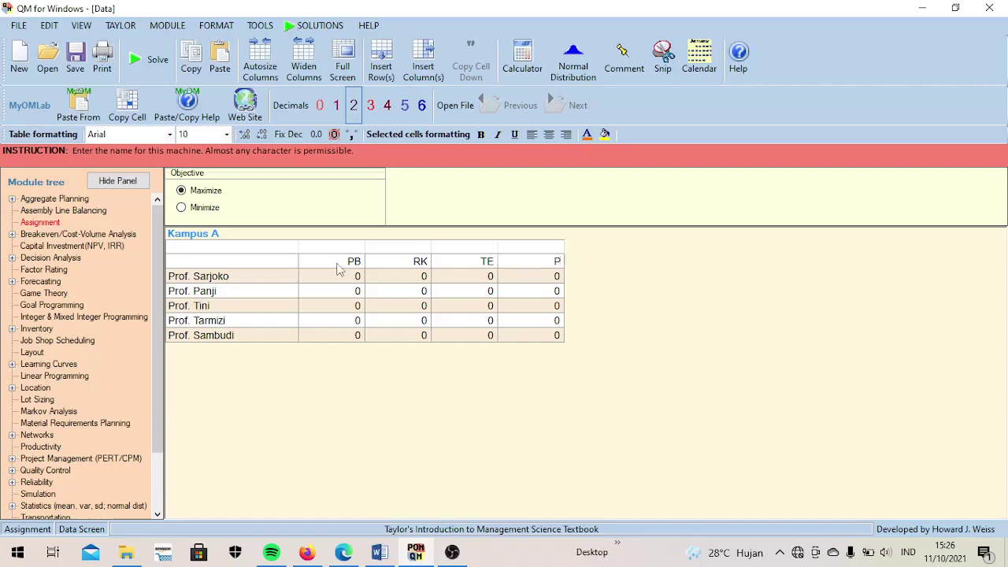
type("M")
- Fill the PB column for the five lecturers, in row order, with 90, 75, 90, 80 and 75
left_click(344, 278)
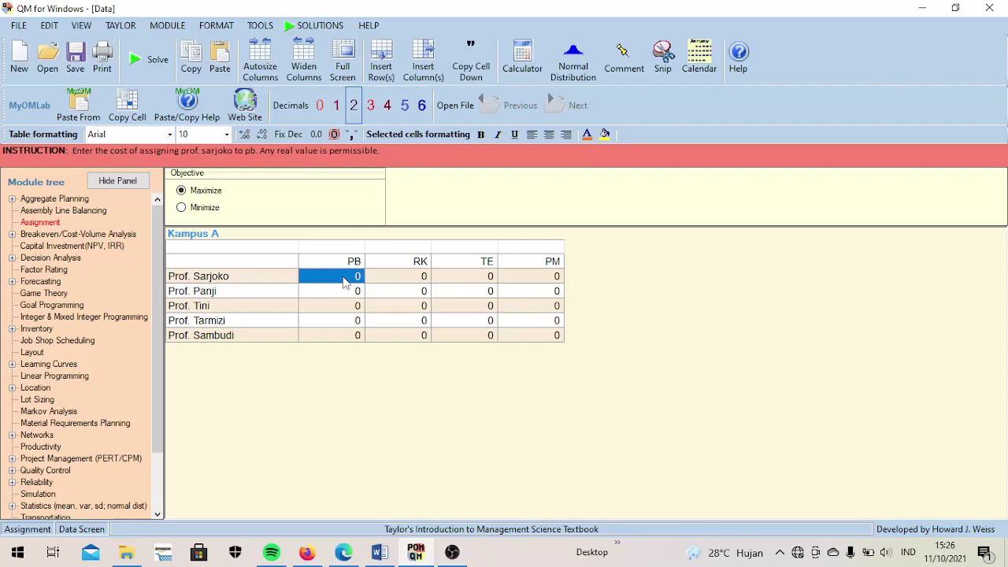
type("90")
key("Return")
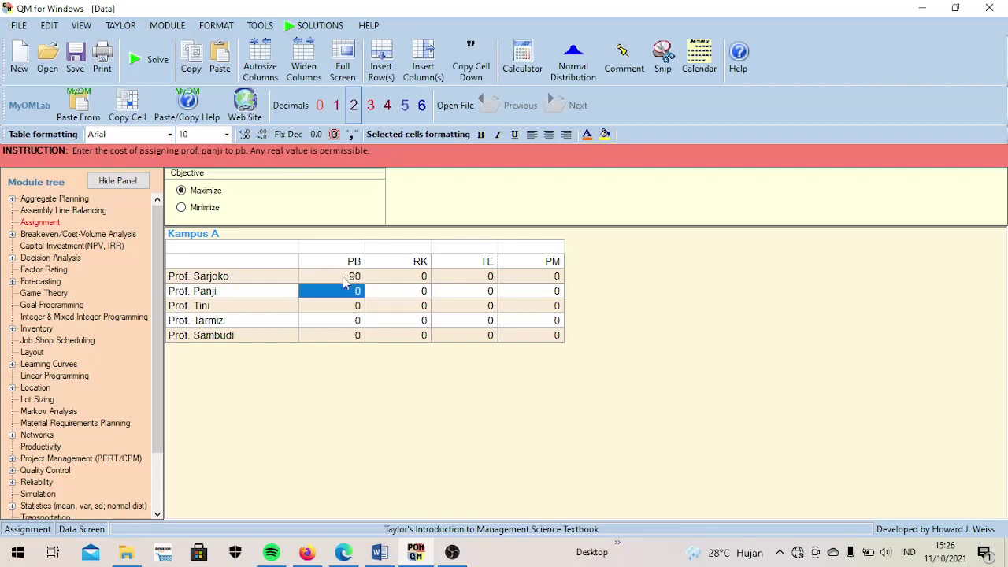
type("75")
key("Return")
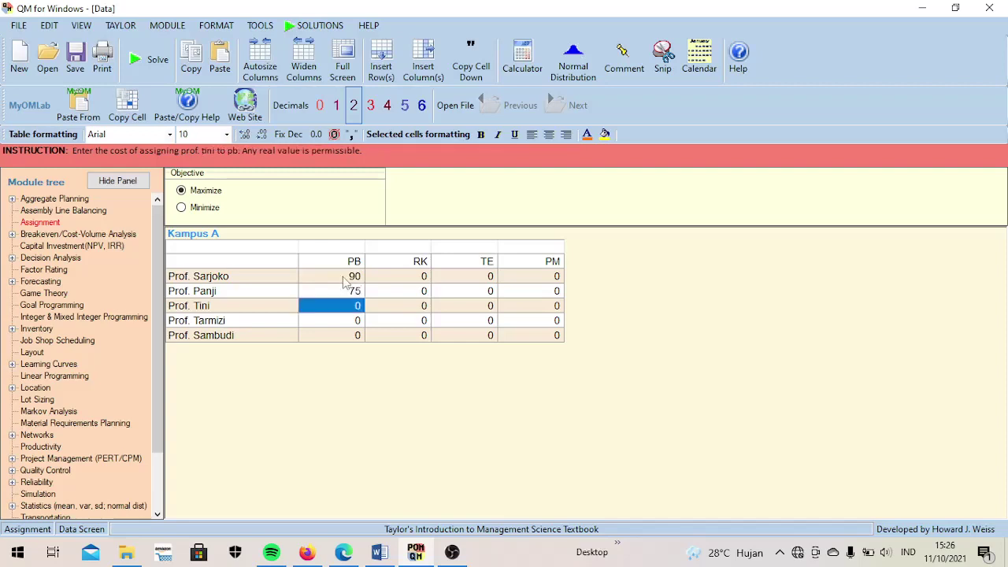
type("90")
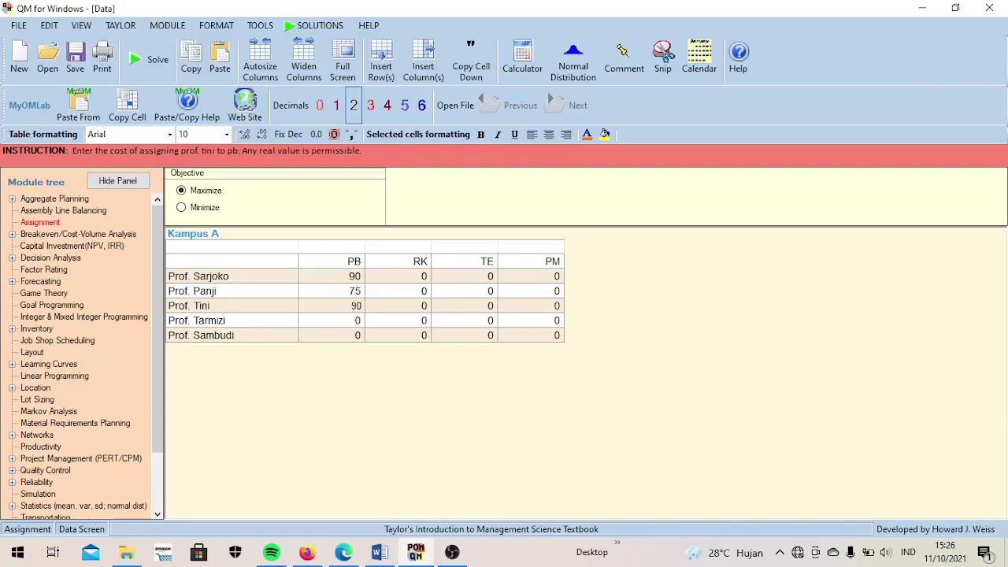
key("Return")
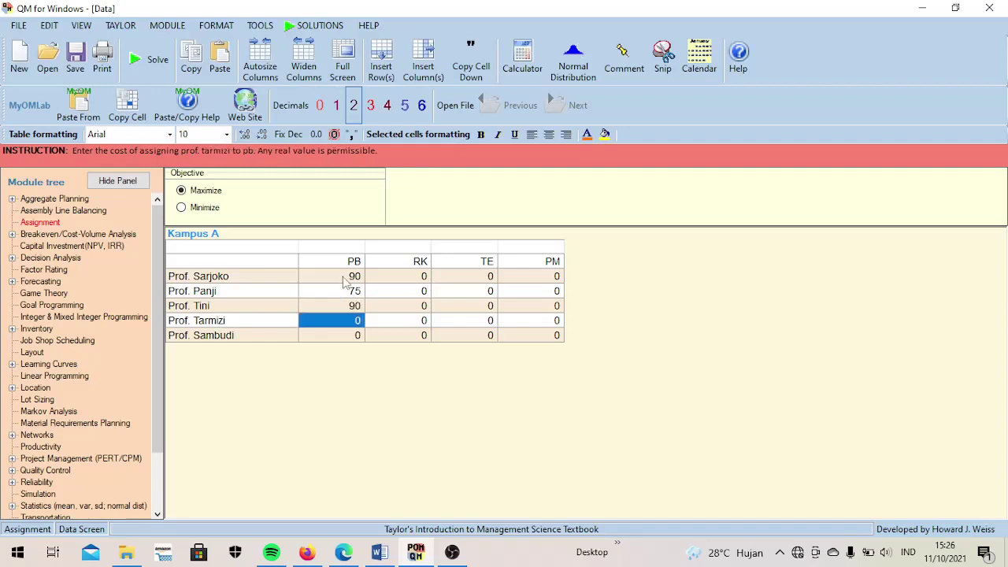
type("80")
key("Return")
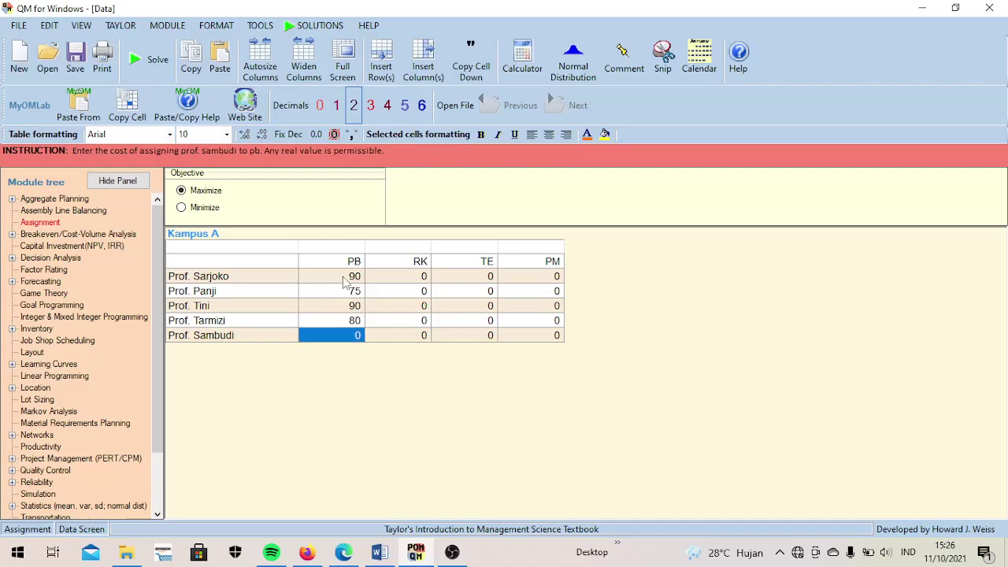
type("75")
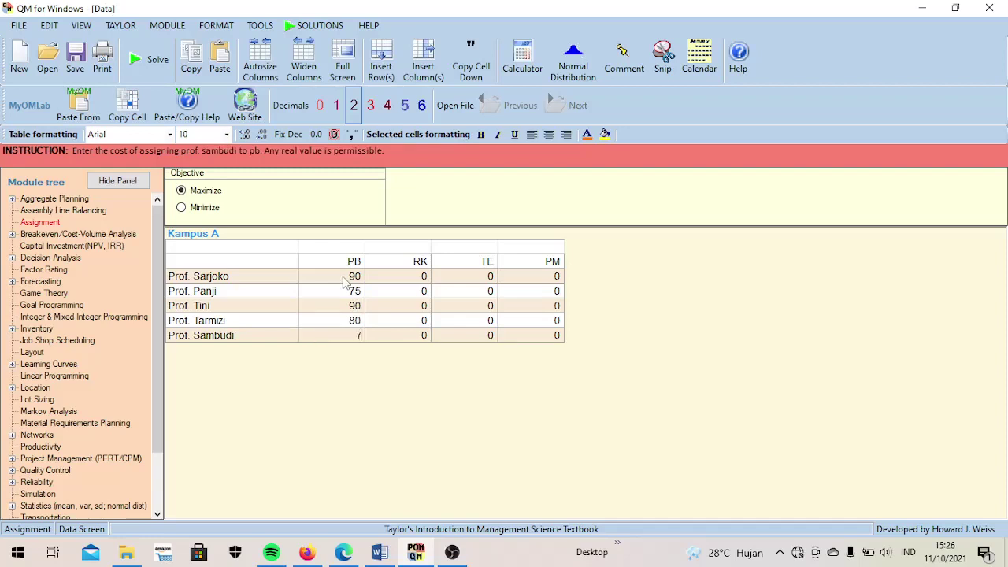
- Fill the RK column for the five lecturers, in row order, with 90, 95, 80, 70 and 95
left_click(419, 277)
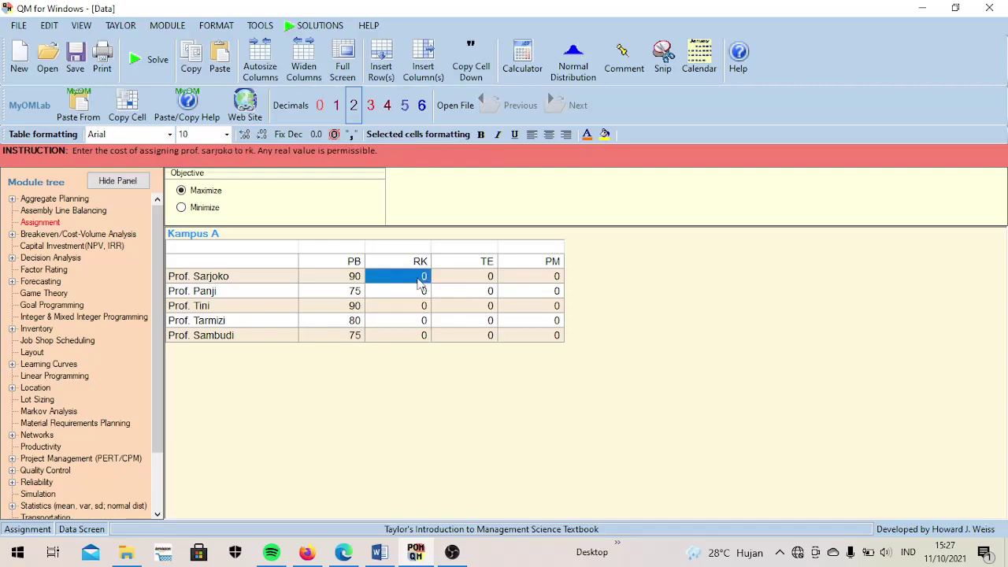
type("90")
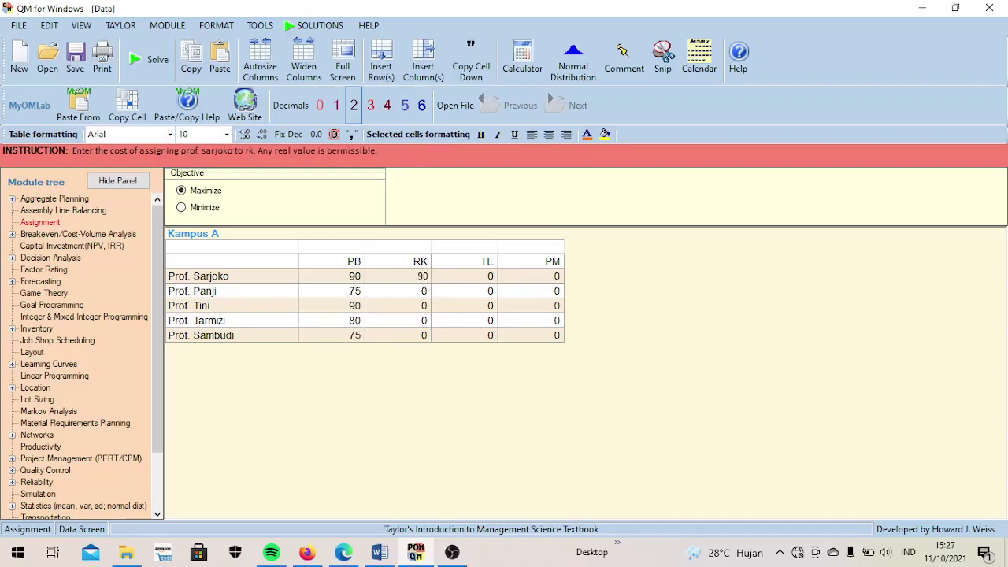
key("Return")
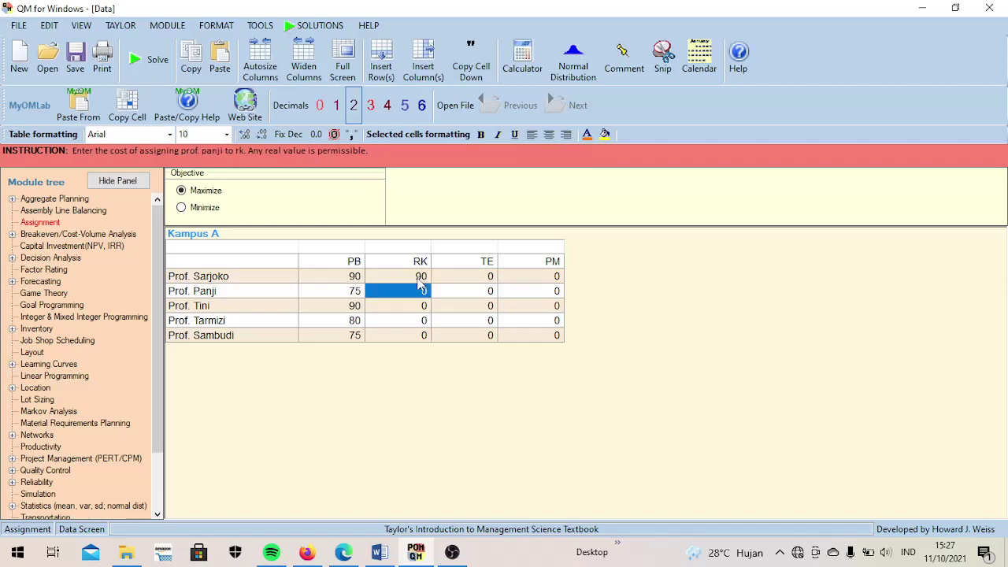
type("95")
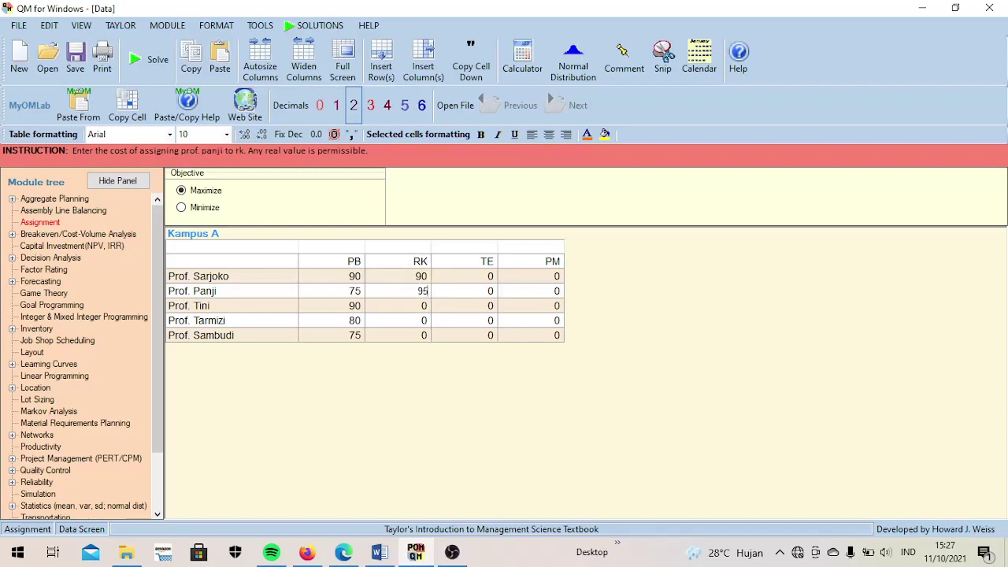
key("Return")
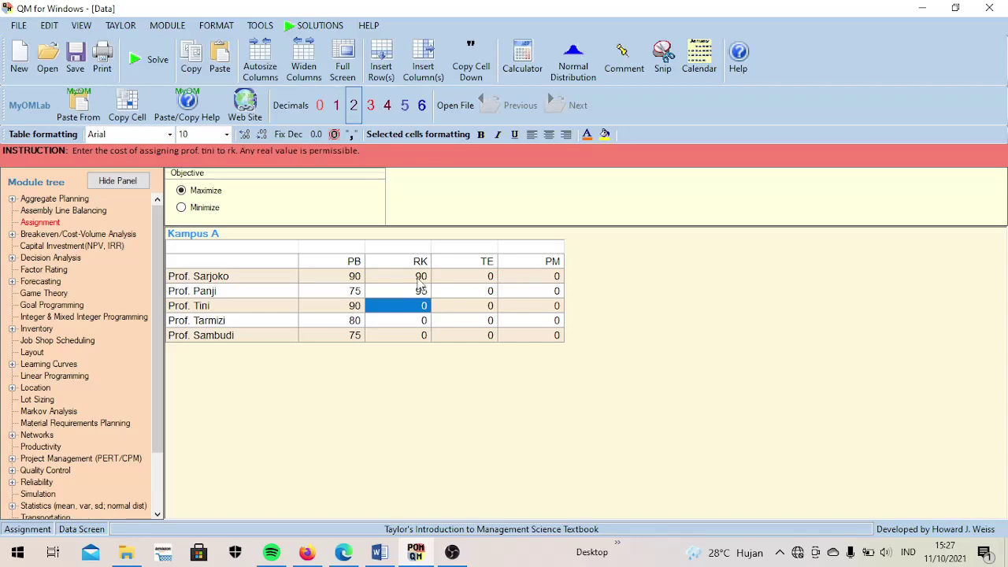
type("80")
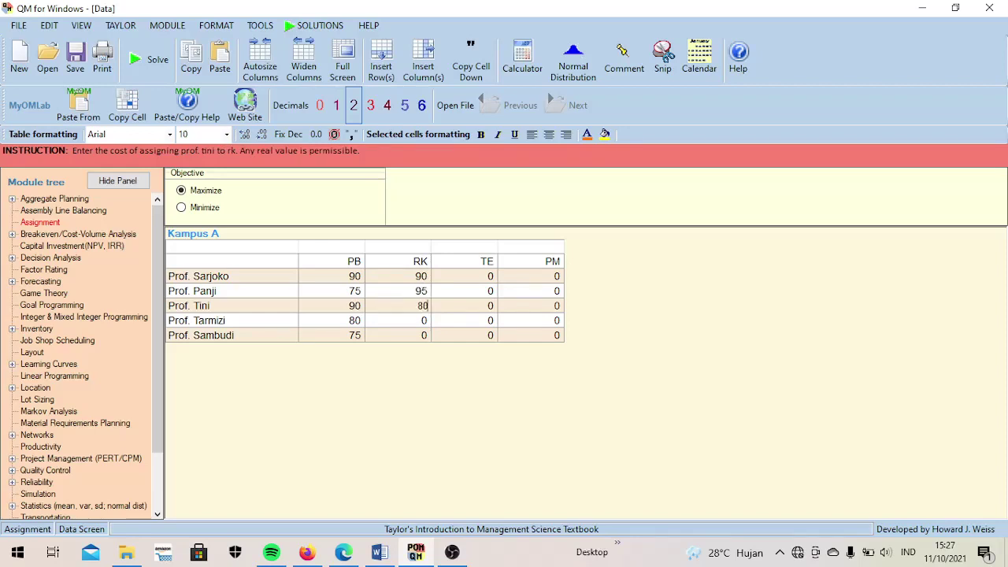
key("Return")
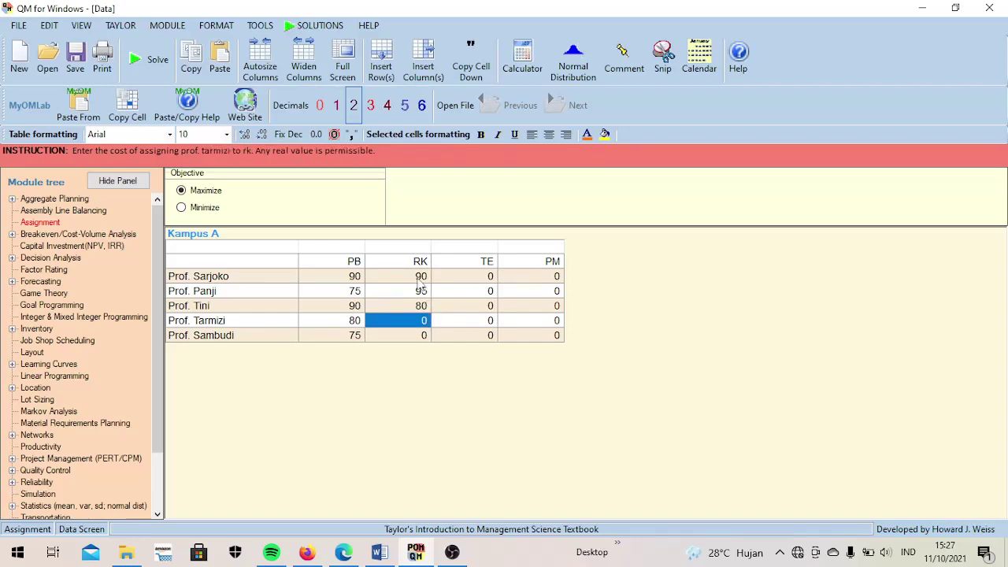
type("7")
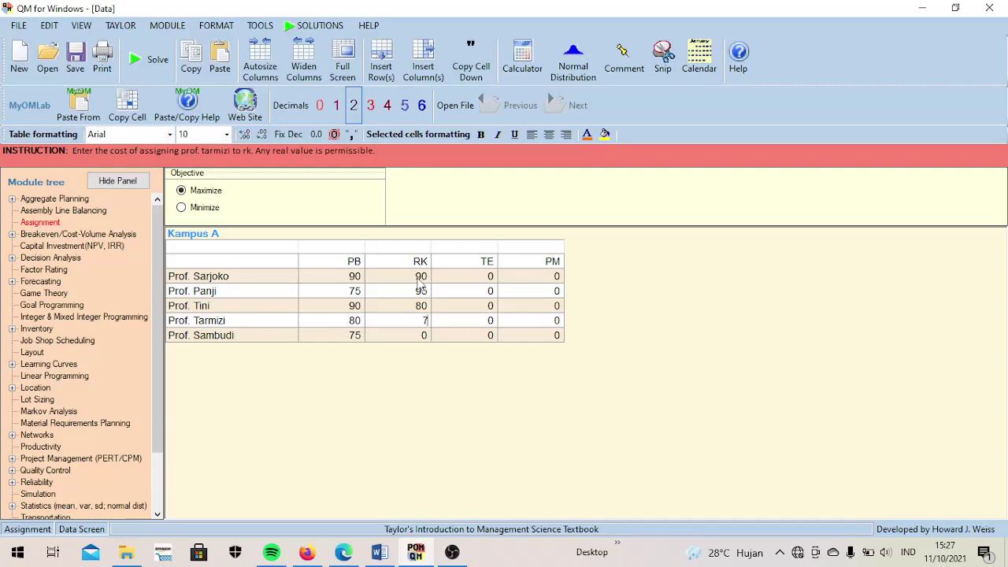
type("0")
key("Return")
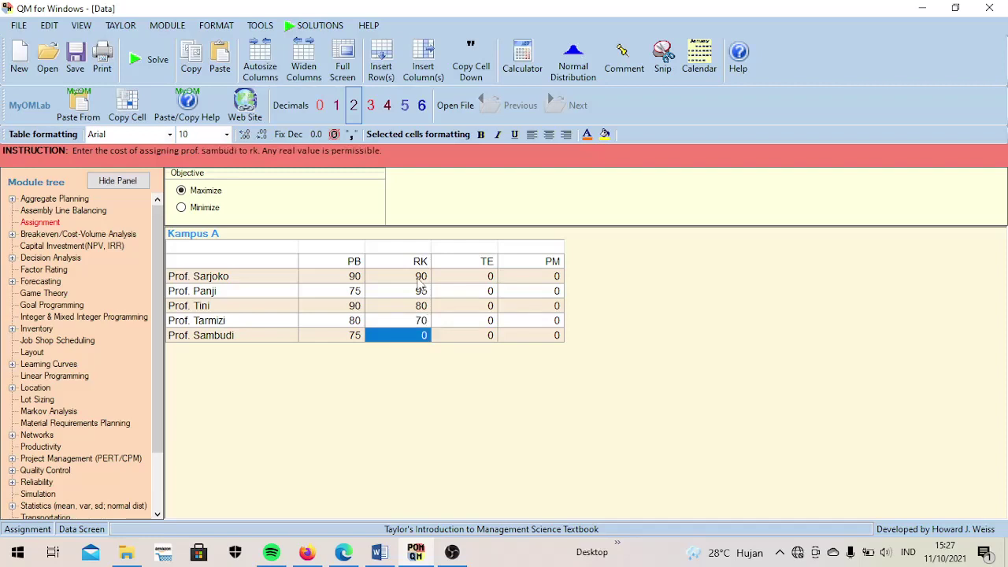
type("9")
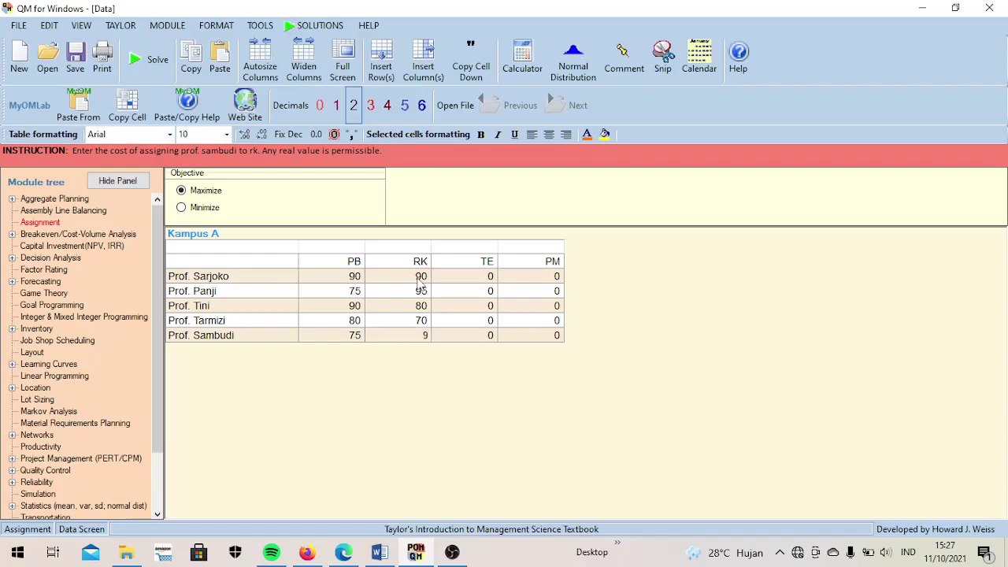
type("5")
- Fill the TE column for the five lecturers, in row order, with 75, 80, 80, 95 and 70
left_click(472, 279)
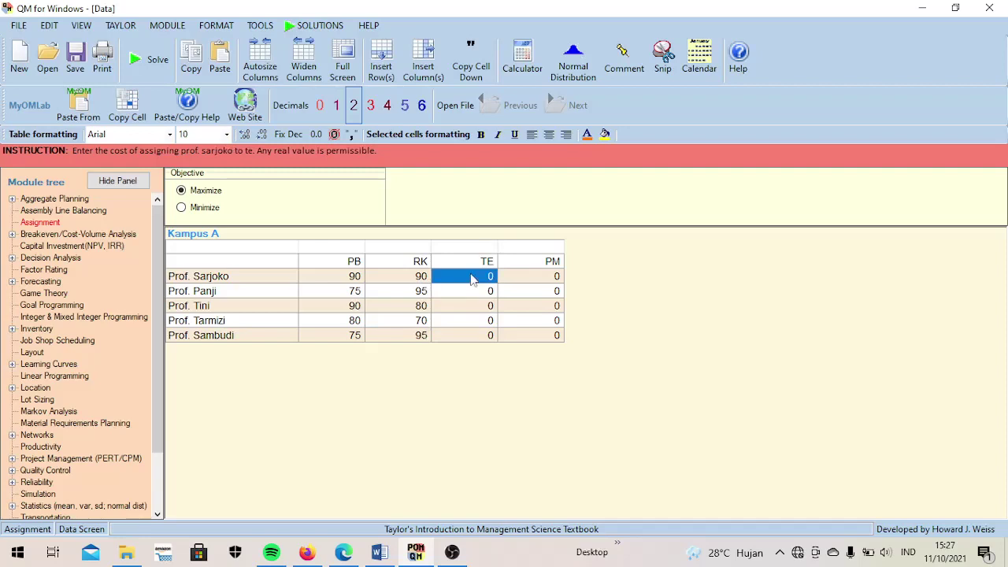
type("75")
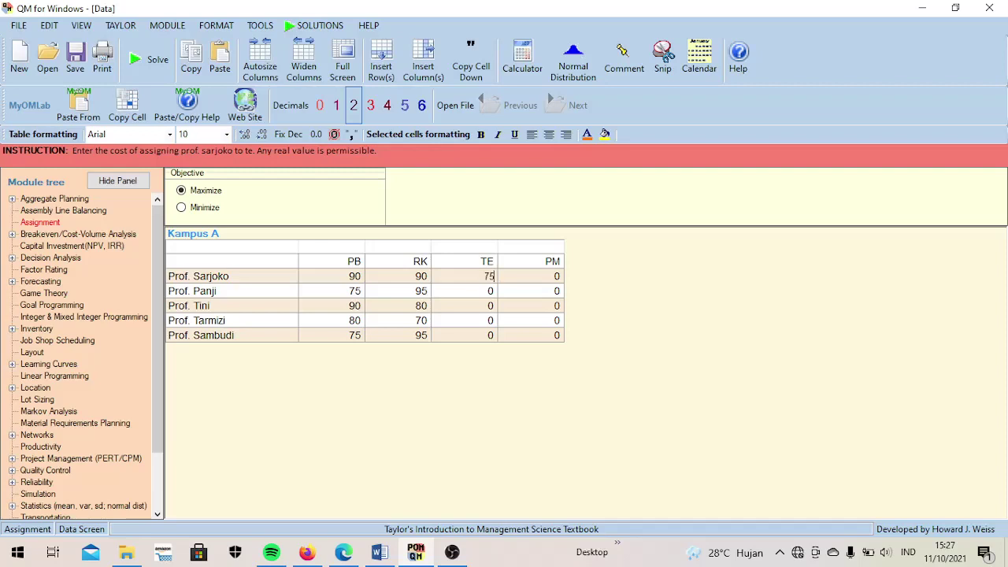
key("Return")
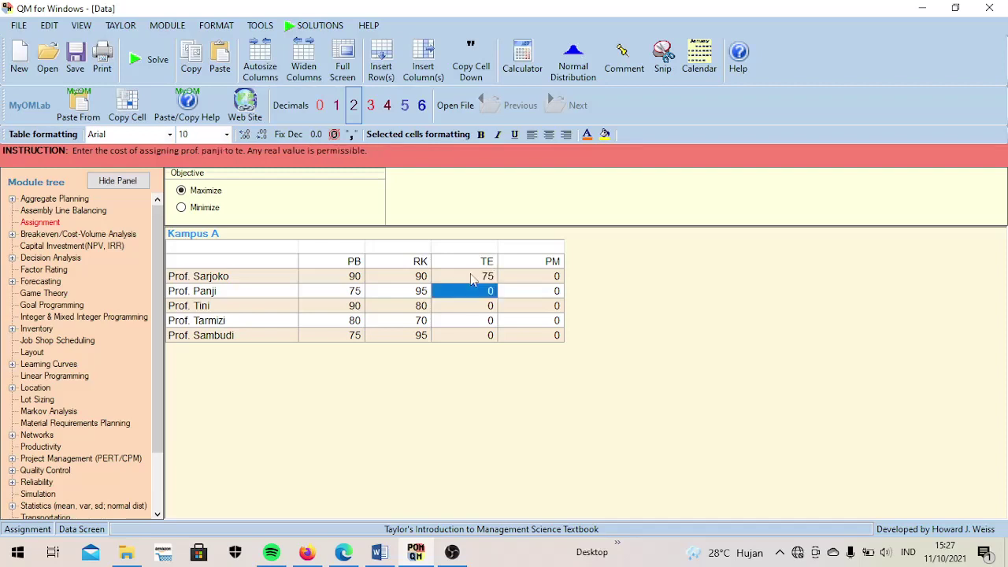
type("8")
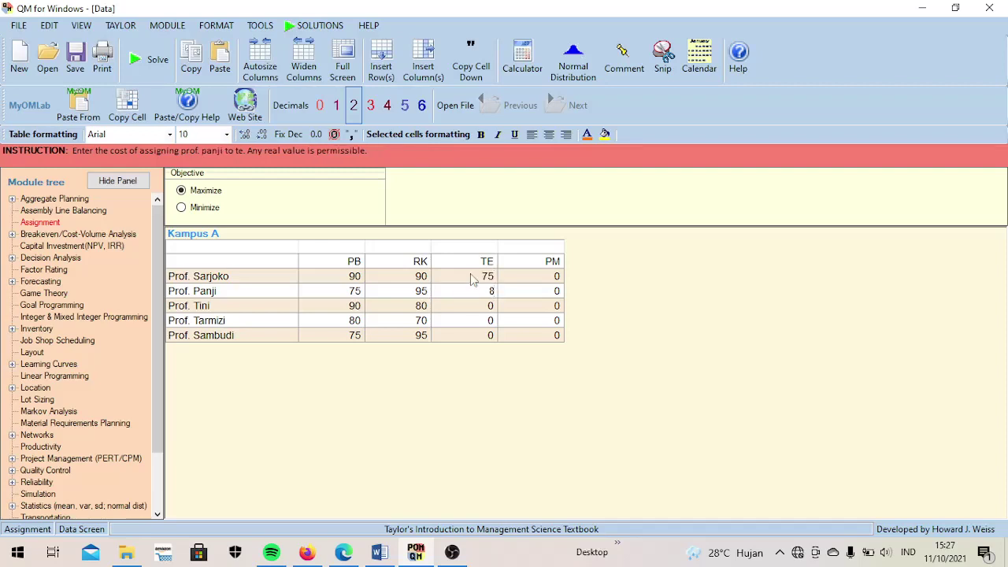
type("0")
key("Return")
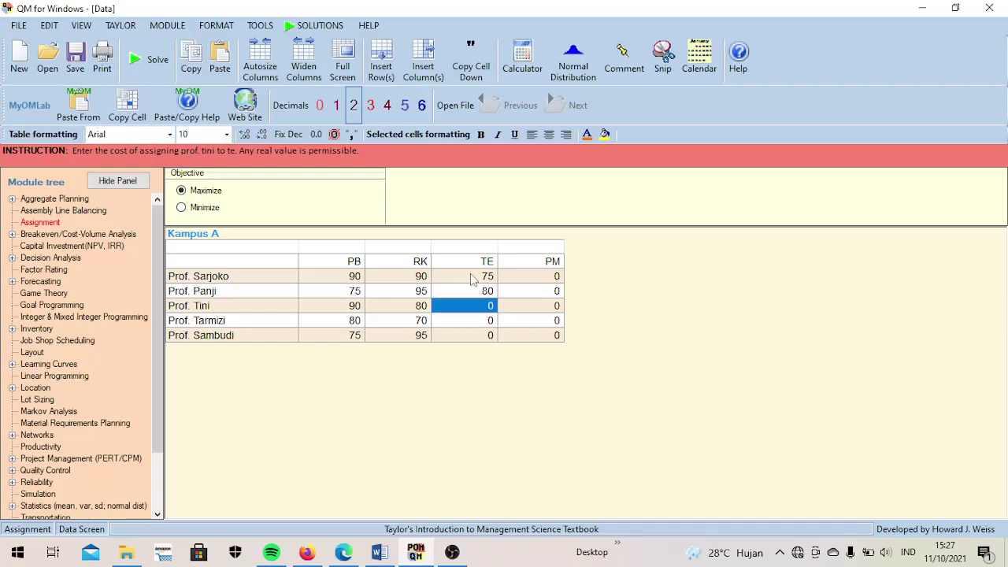
type("80")
key("Return")
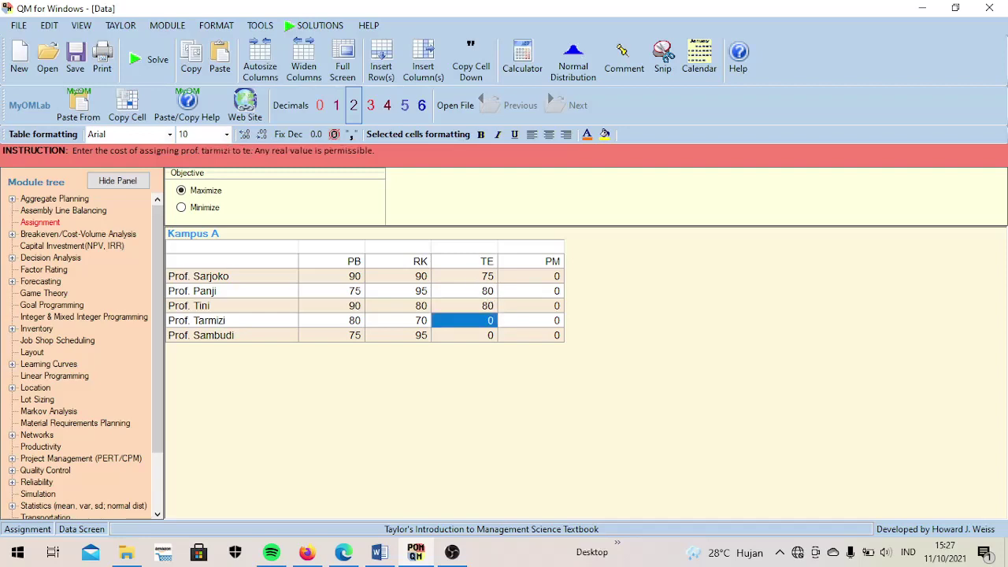
type("95")
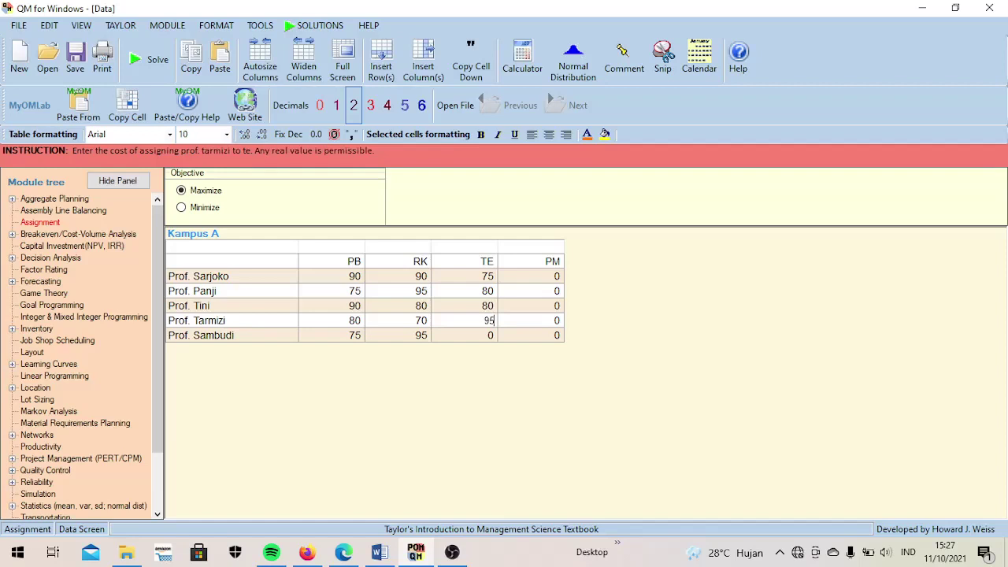
key("Return")
type("70")
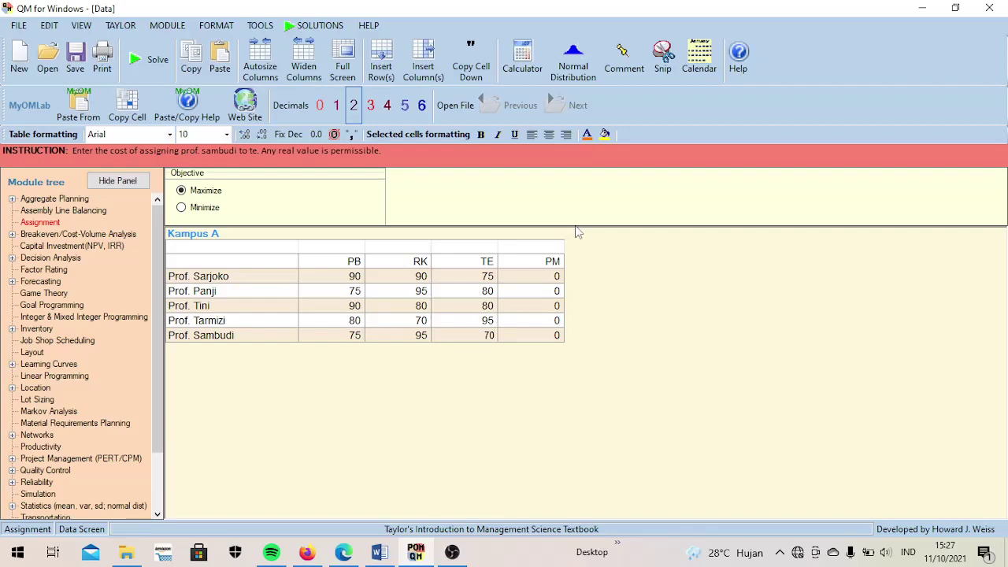
- Fill the PM column for the five lecturers, in row order, with 80, 95, 80, 75 and 80
left_click(548, 280)
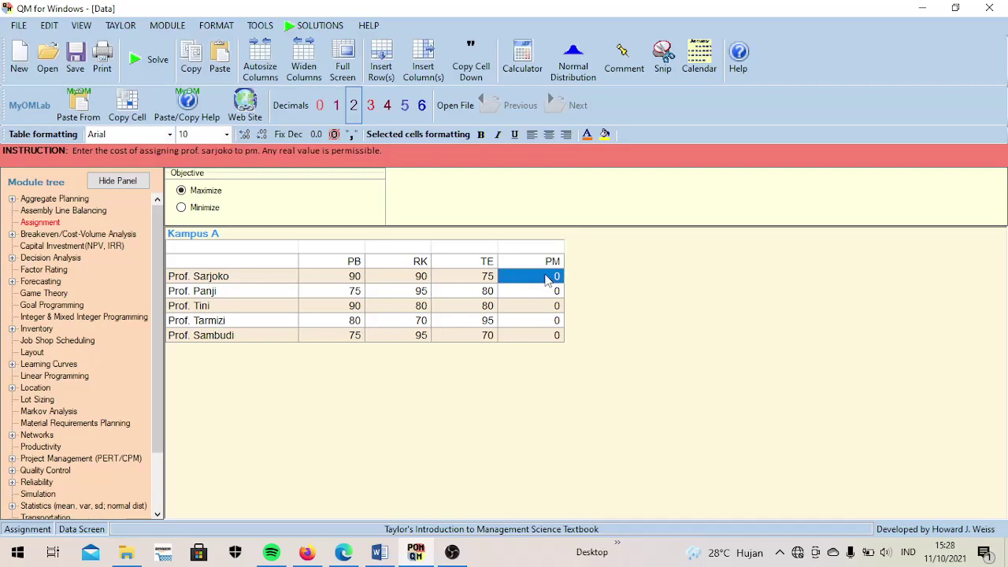
type("80")
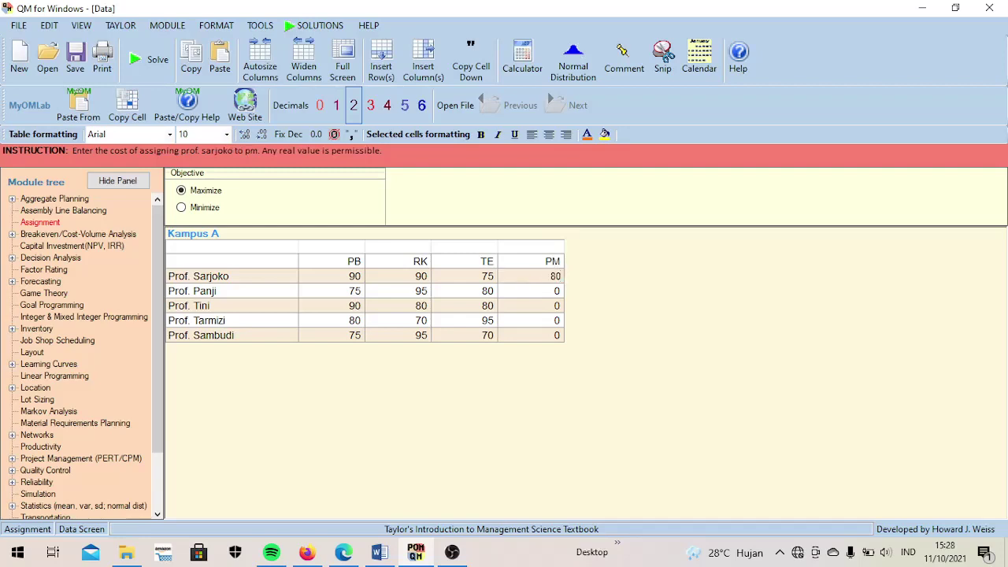
key("Return")
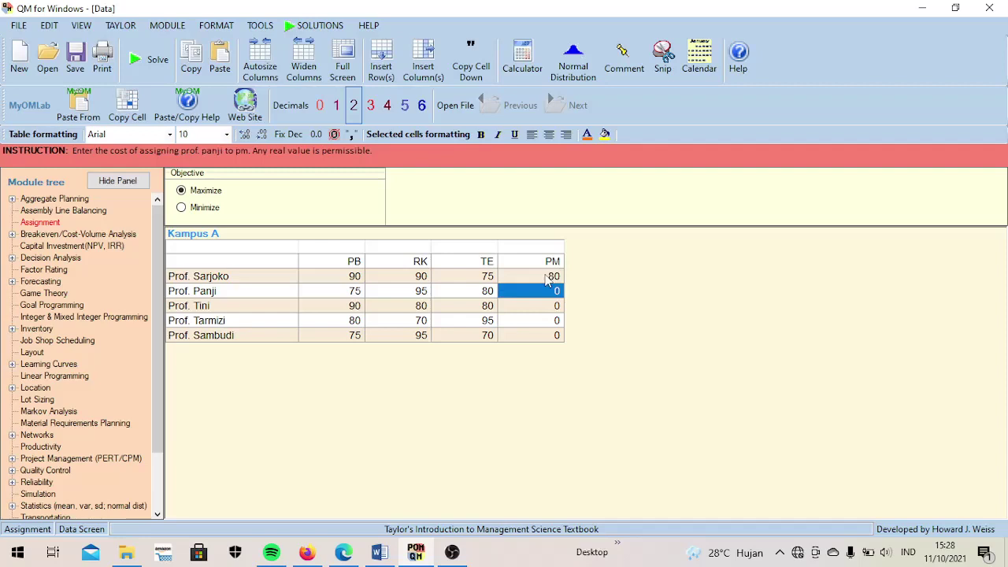
type("9")
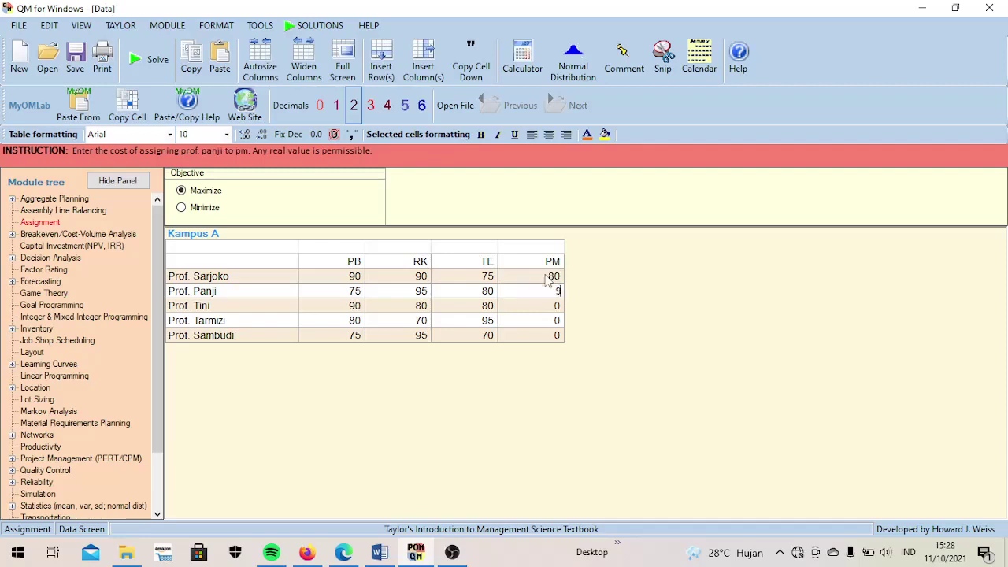
type("5")
key("Return")
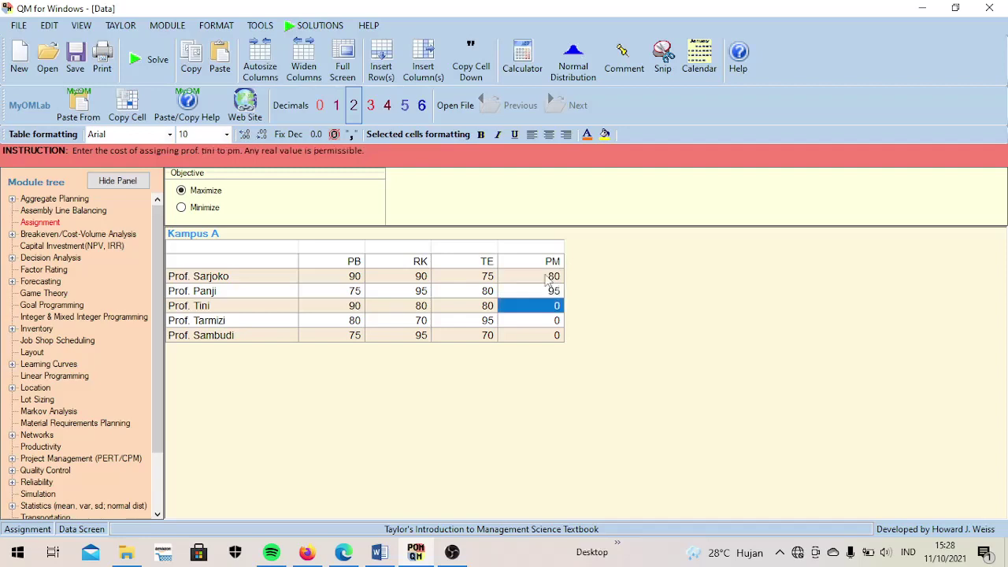
type("80")
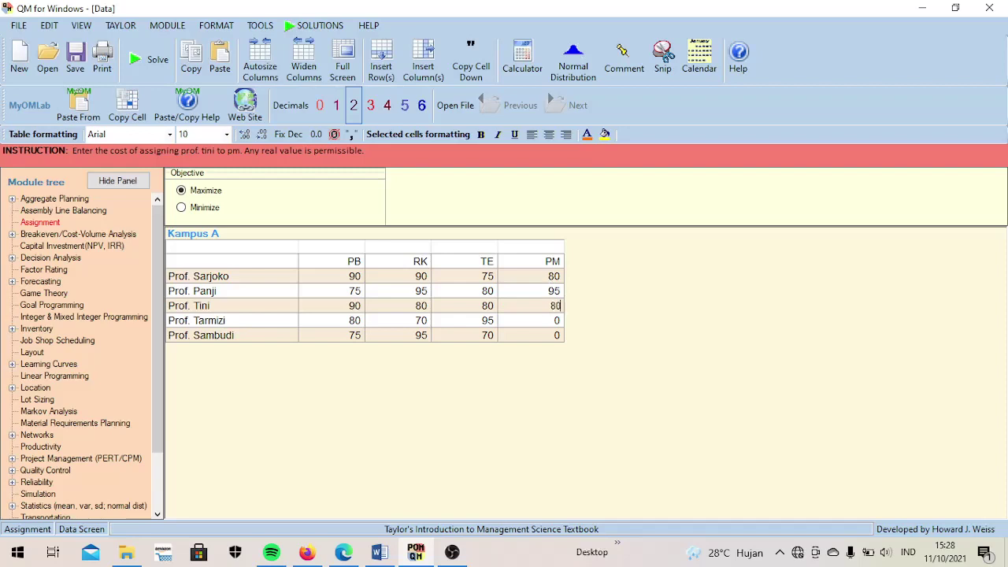
key("Return")
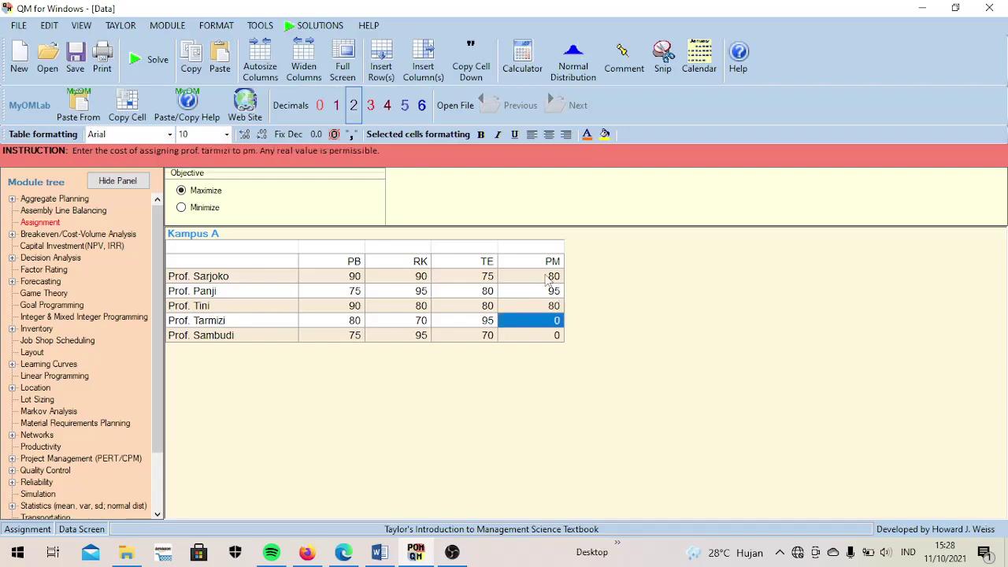
type("75")
key("Return")
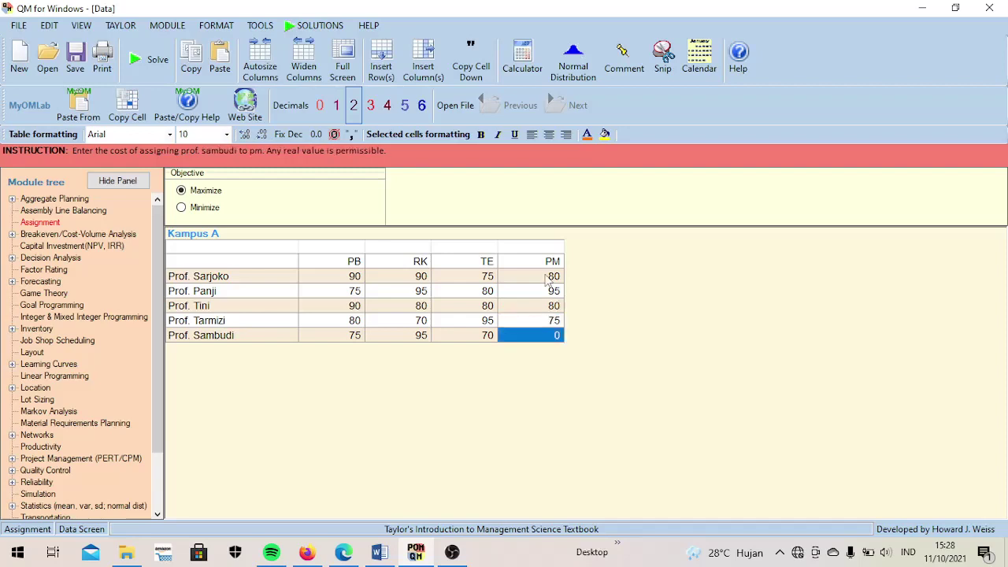
type("80")
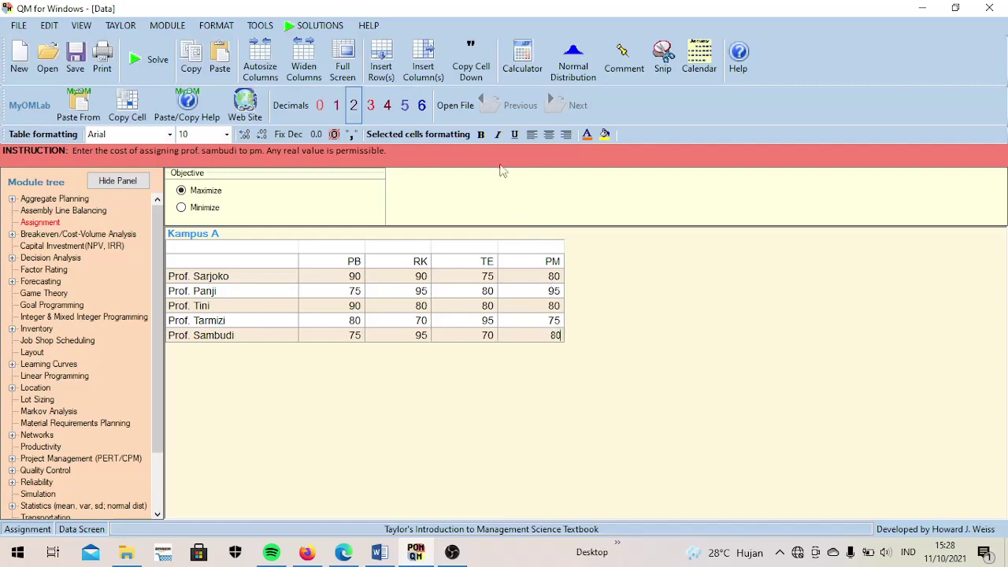
- Solve the assignment problem and restore the minimized Marginal Costs and Assignment List result windows
left_click(154, 75)
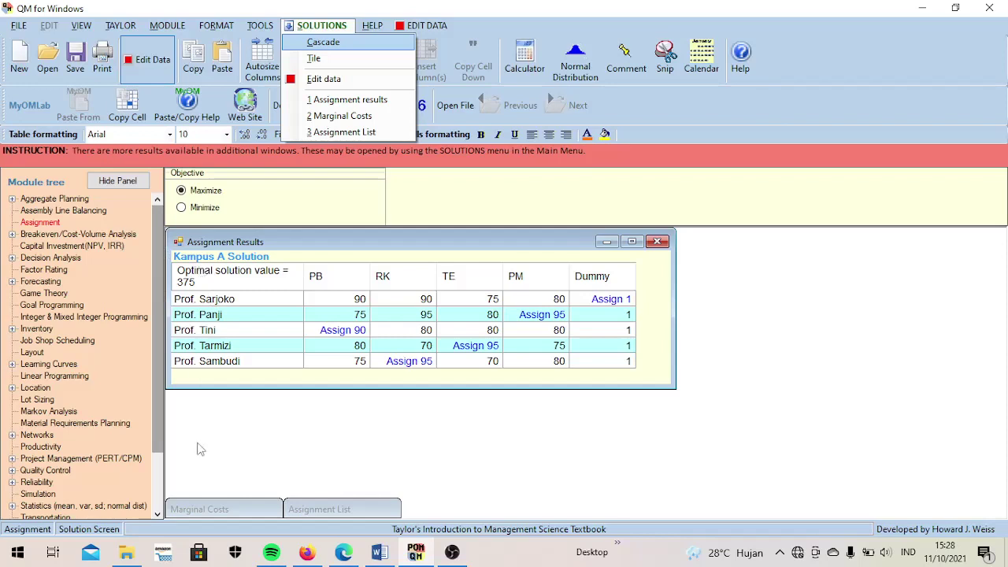
double_click(208, 511)
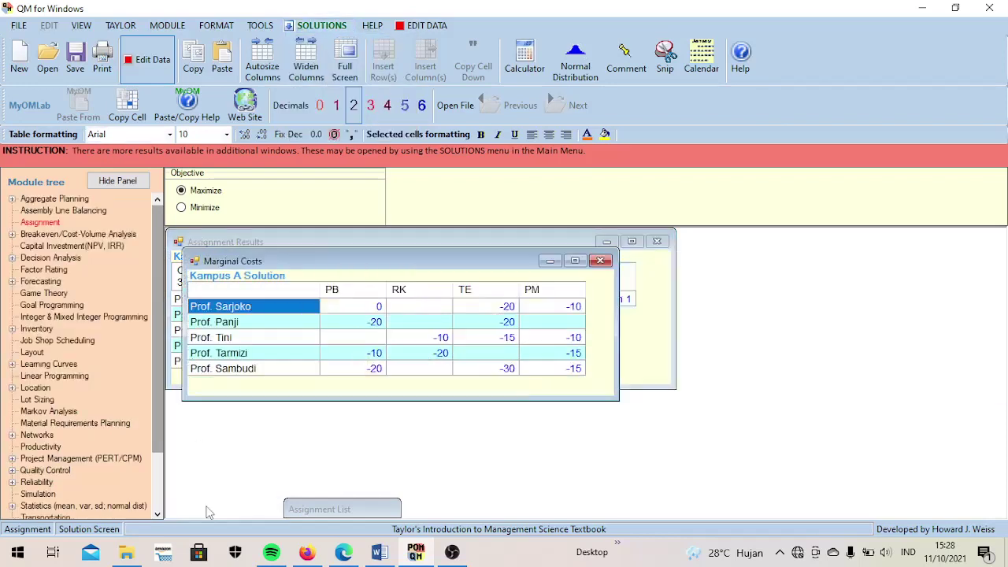
double_click(337, 510)
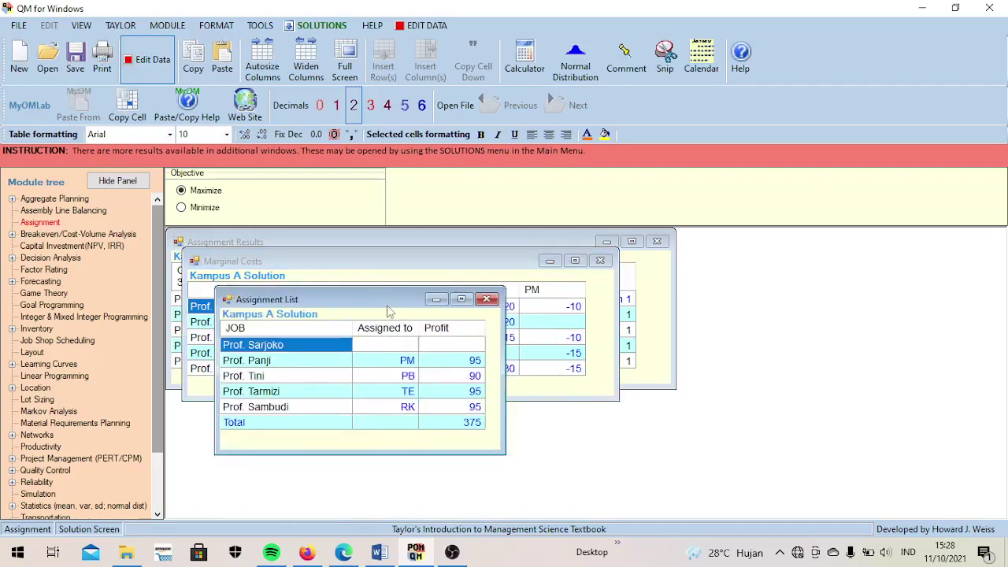
- Spread out the Assignment Results, Marginal Costs and Assignment List windows so that all three tables can be read together
left_click_drag(386, 304, 426, 262)
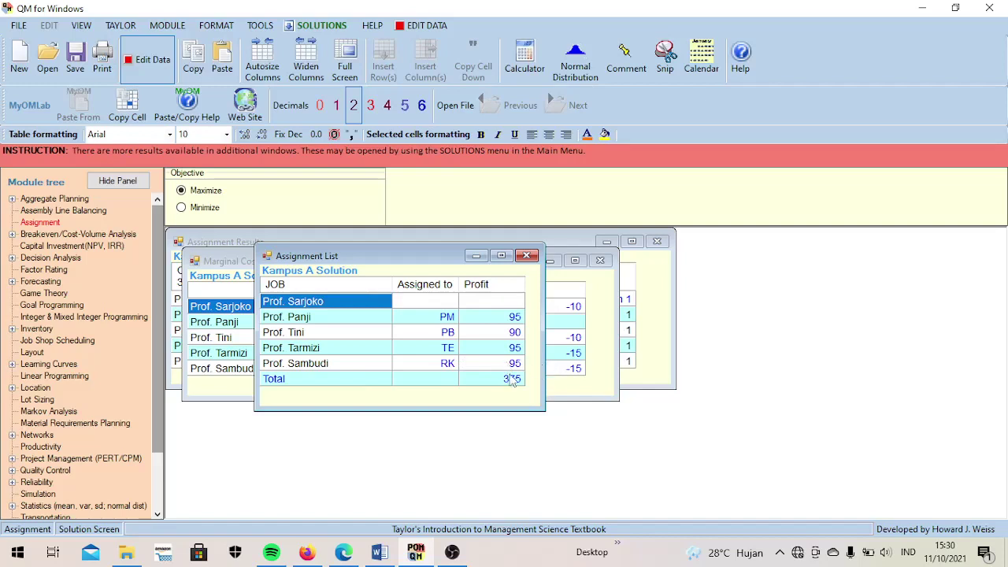
left_click_drag(416, 260, 811, 294)
left_click_drag(453, 266, 453, 385)
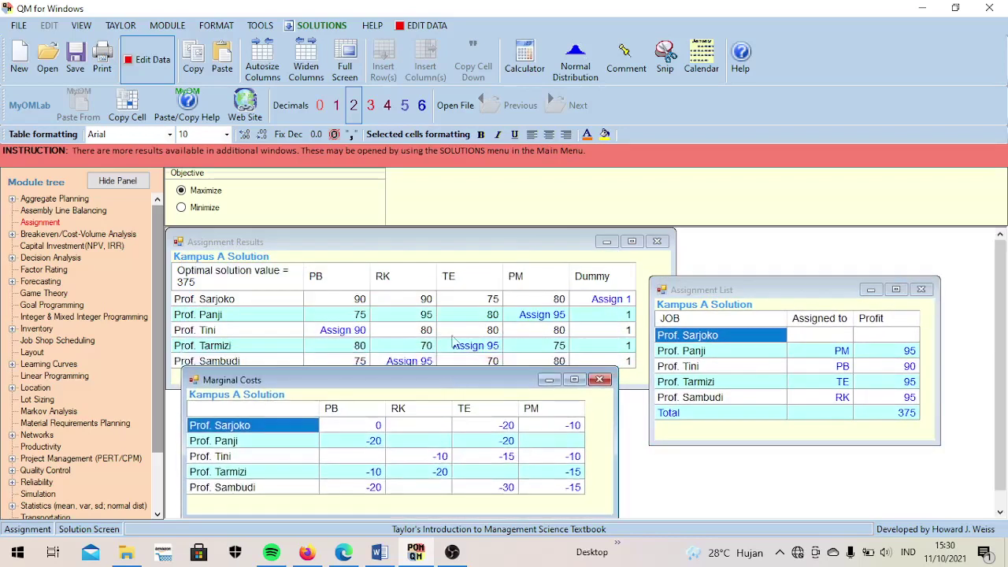
left_click_drag(441, 244, 437, 234)
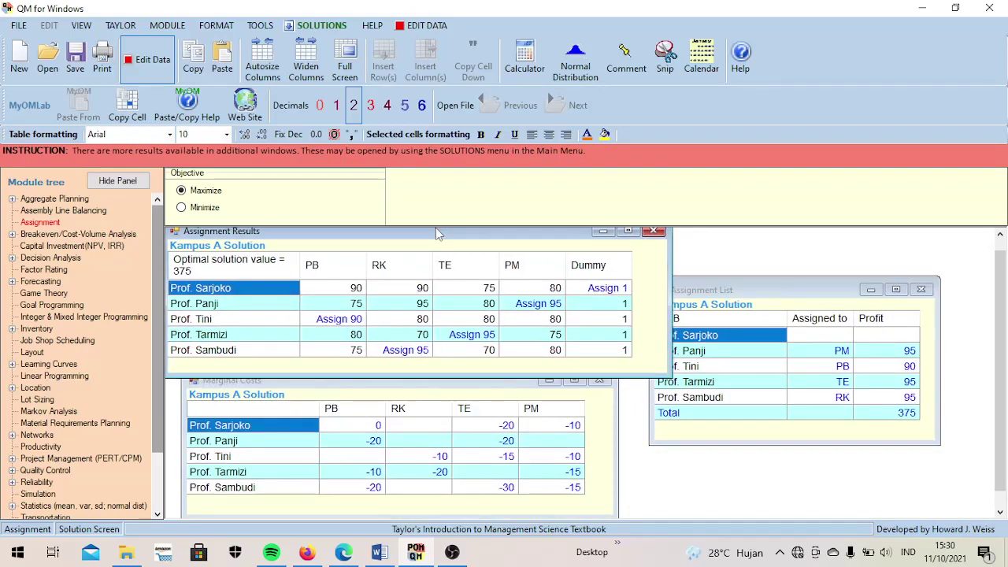
left_click(737, 291)
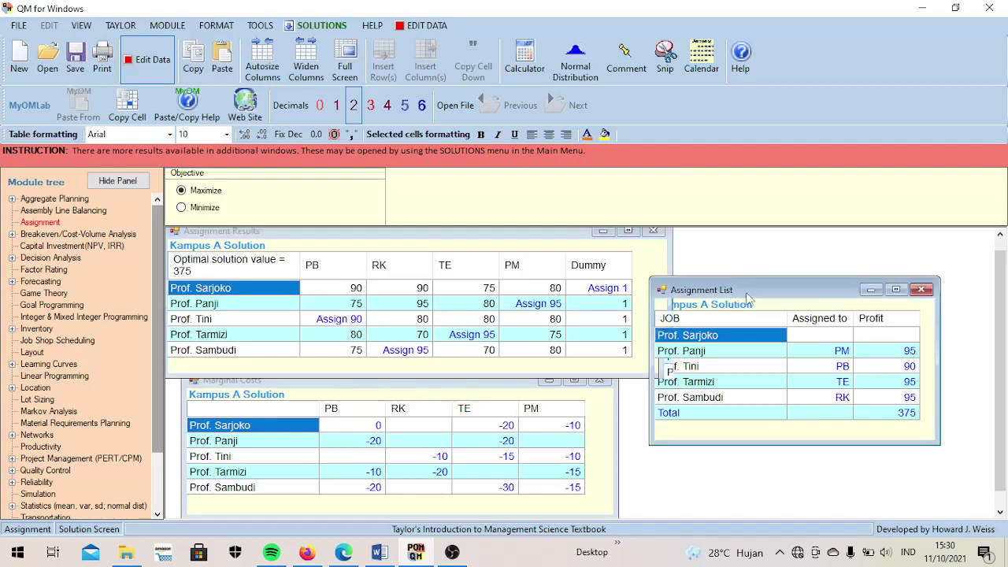
left_click_drag(749, 298, 778, 317)
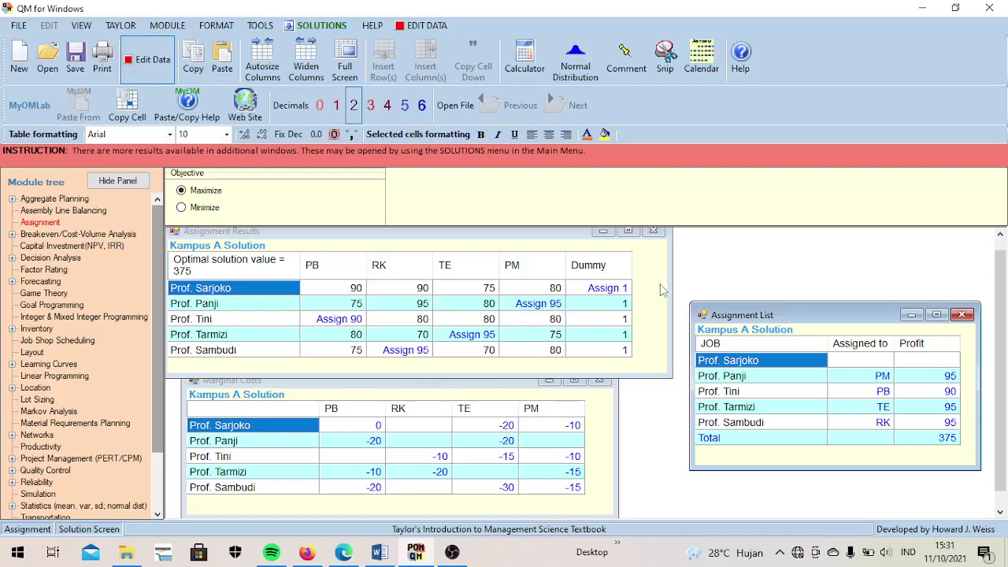
- Minimize the Assignment Results and Marginal Costs windows and move the Assignment List into the space they occupied
left_click(603, 231)
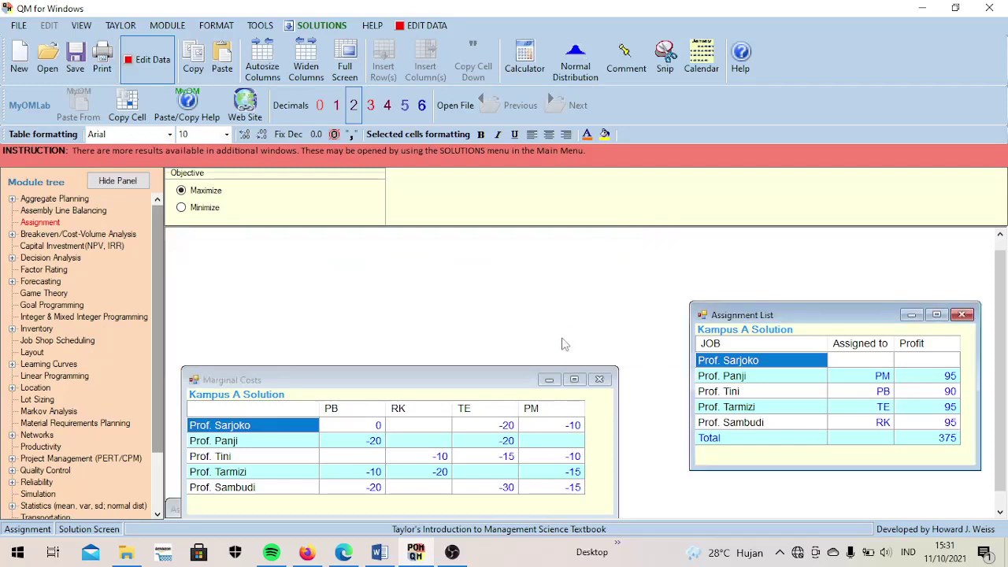
left_click(549, 380)
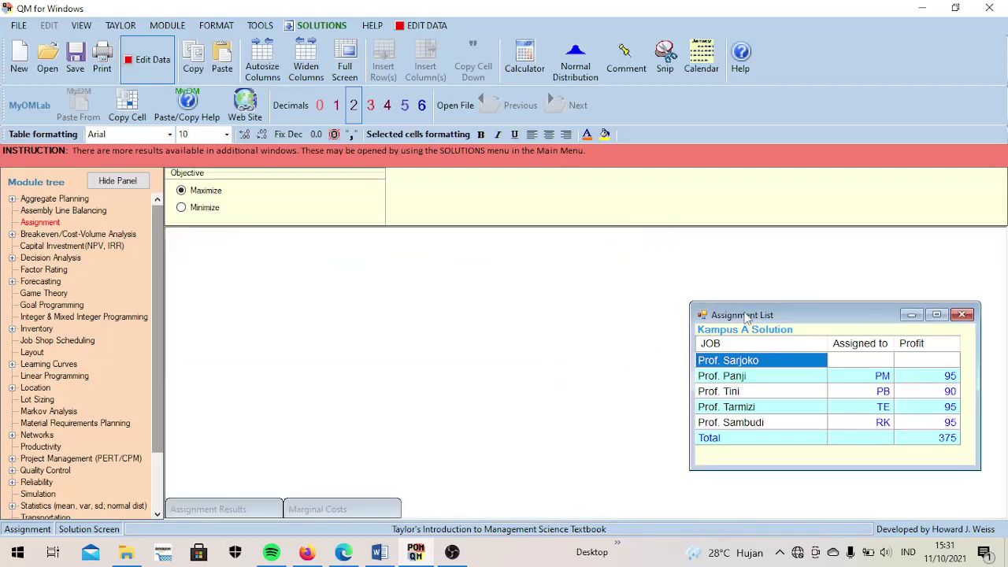
left_click_drag(747, 317, 234, 254)
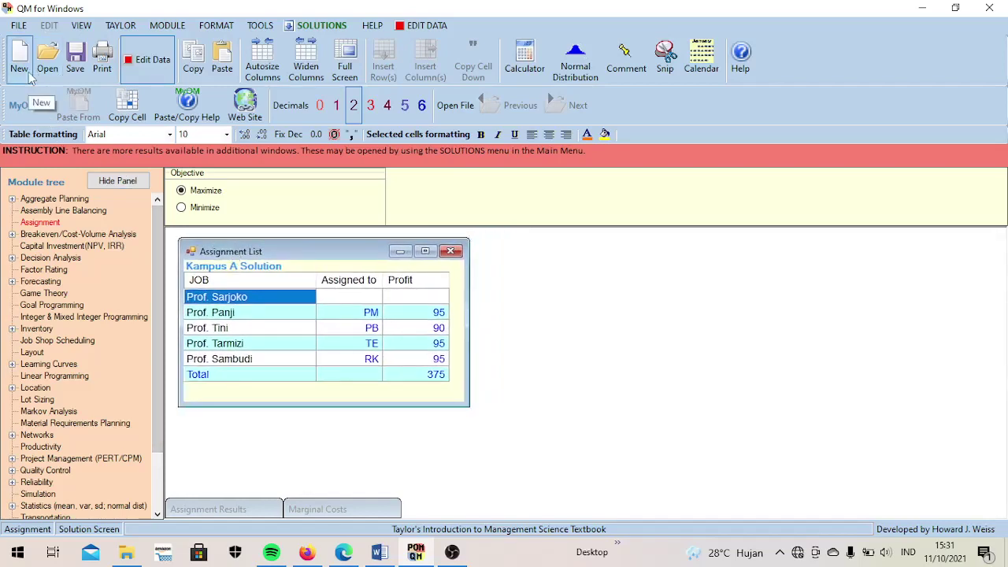
- Save the assignment problem as Kampus A in the Aplikom folder, keeping the Assignment (*.ass) file type
left_click(73, 68)
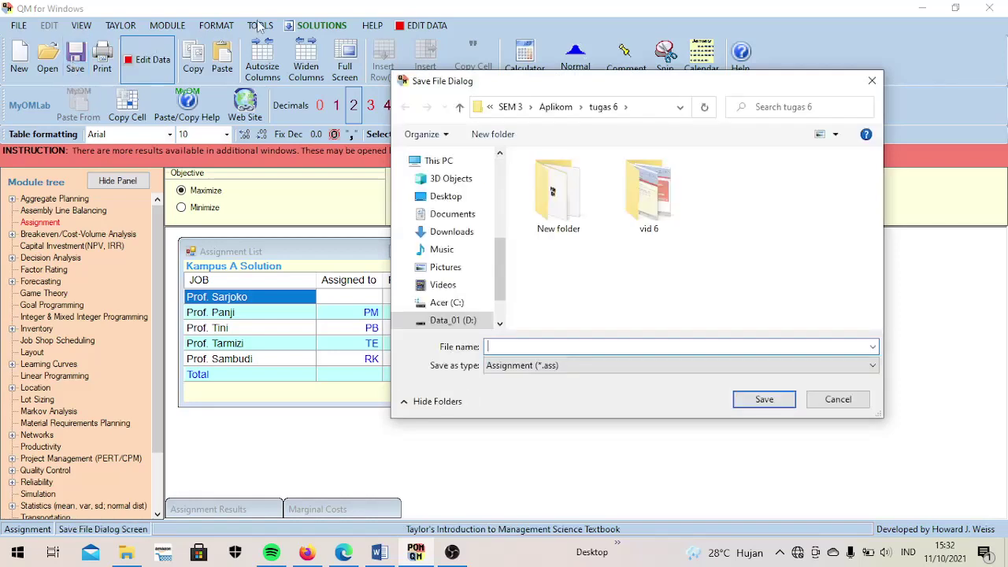
left_click(560, 107)
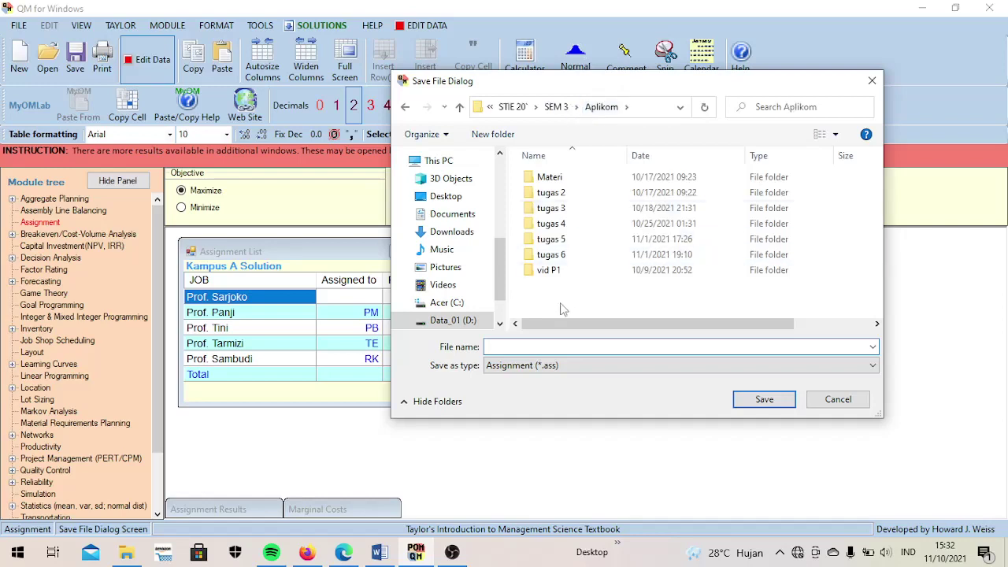
left_click(542, 347)
key("Caps_Lock")
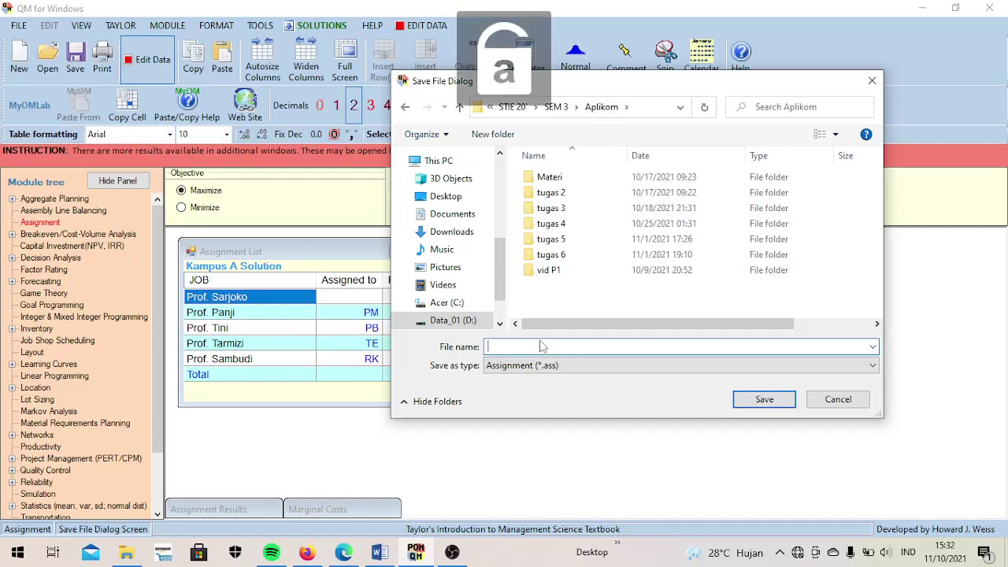
type("kAM")
key("BackSpace")
key("BackSpace")
key("BackSpace")
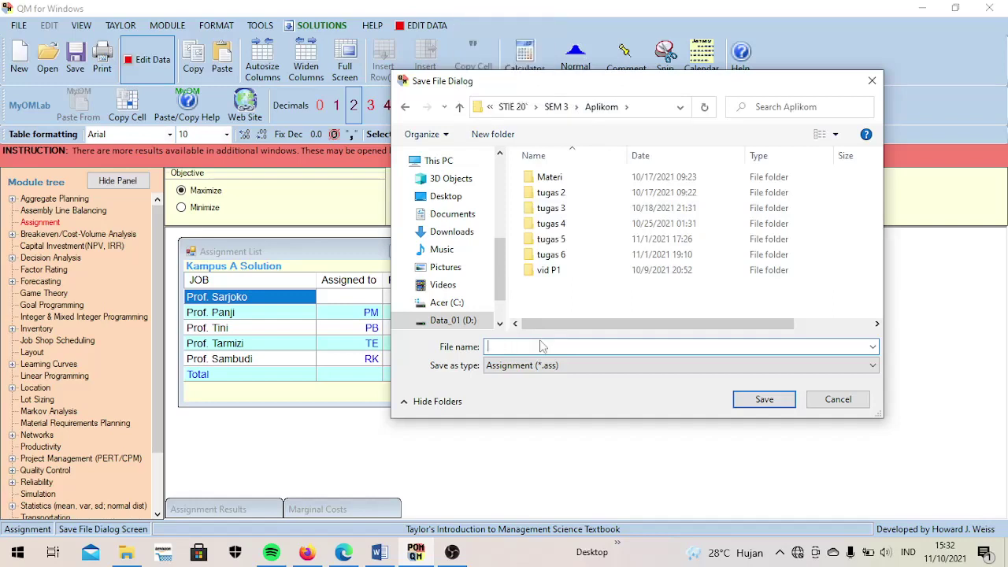
key("Caps_Lock")
type("Kampus")
key("Caps_Lock")
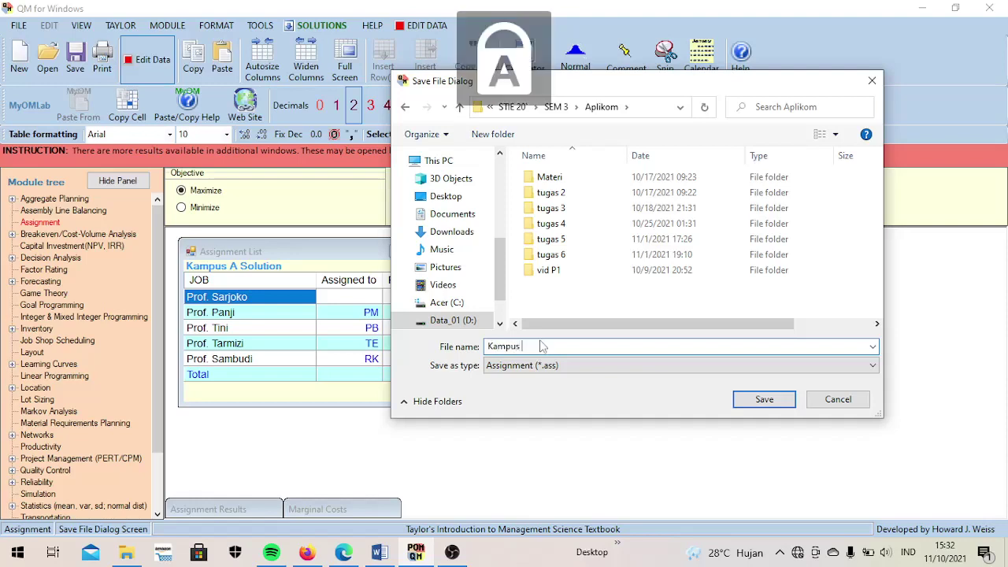
type("A")
key("Caps_Lock")
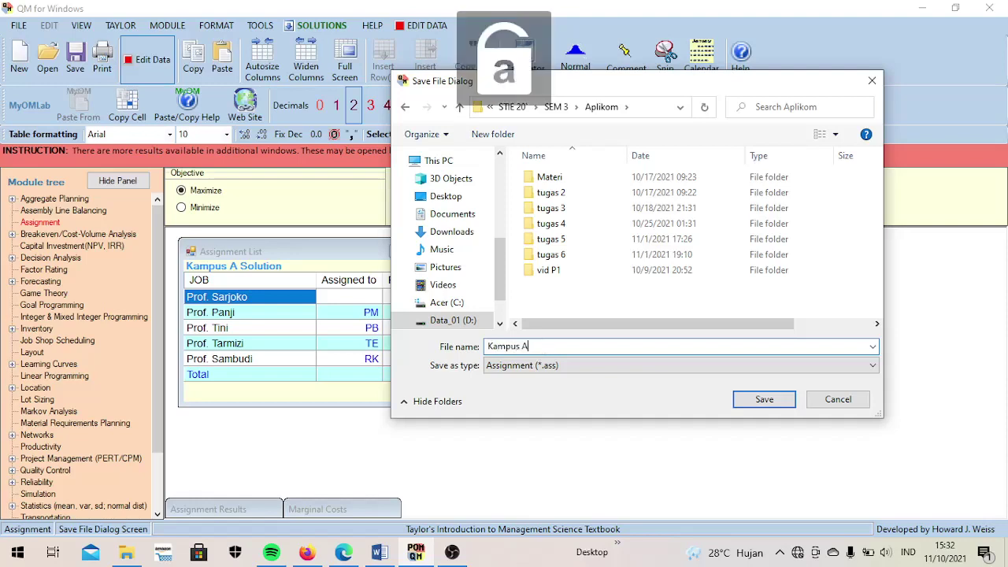
left_click(783, 408)
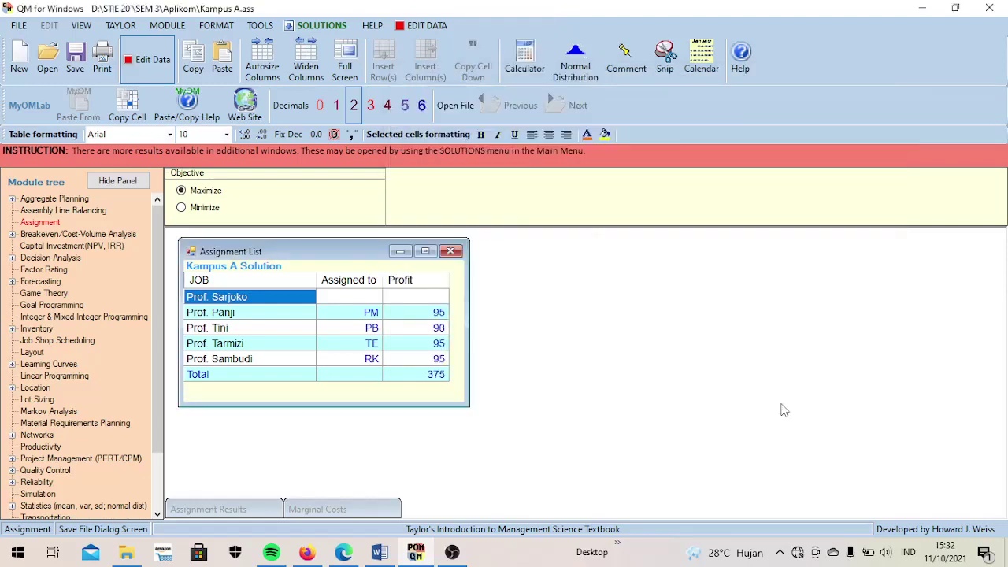